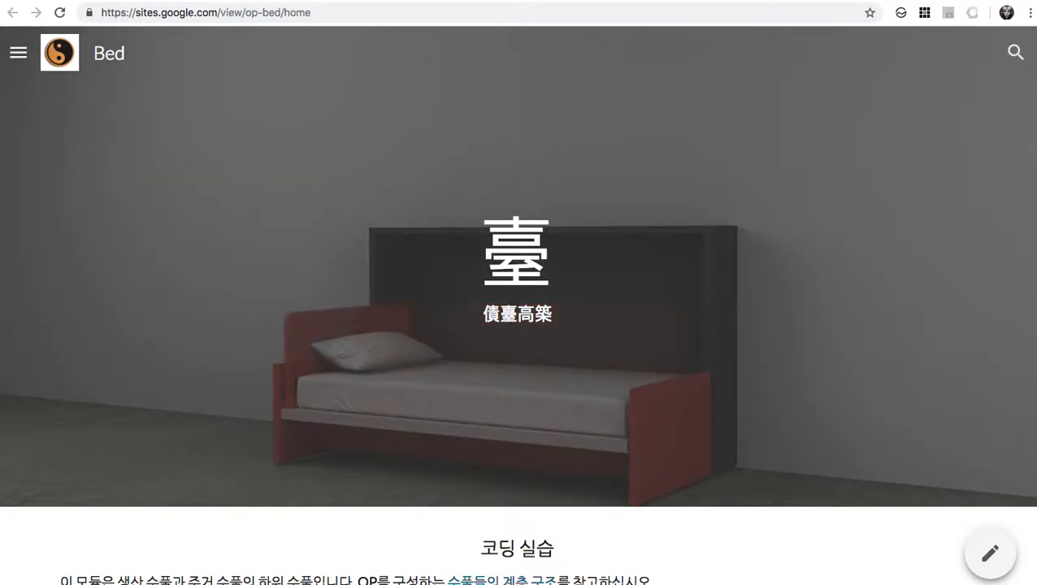
click(240, 12)
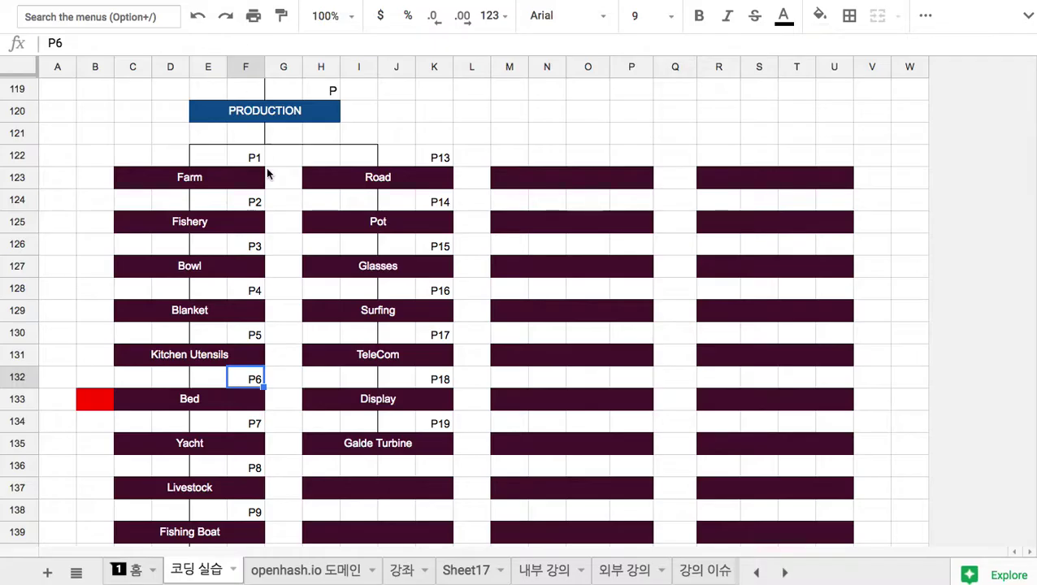
click(199, 406)
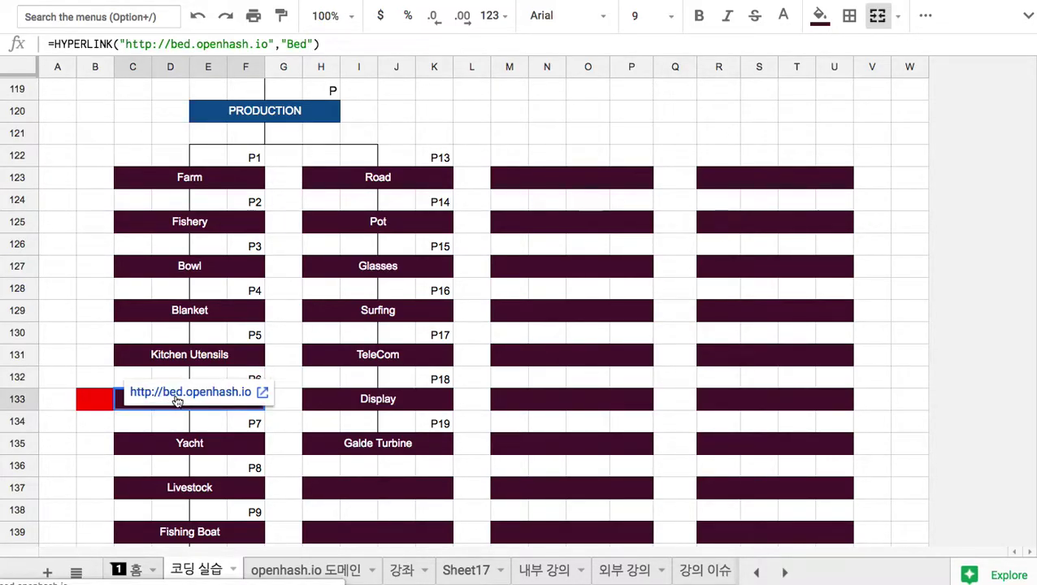
click(232, 404)
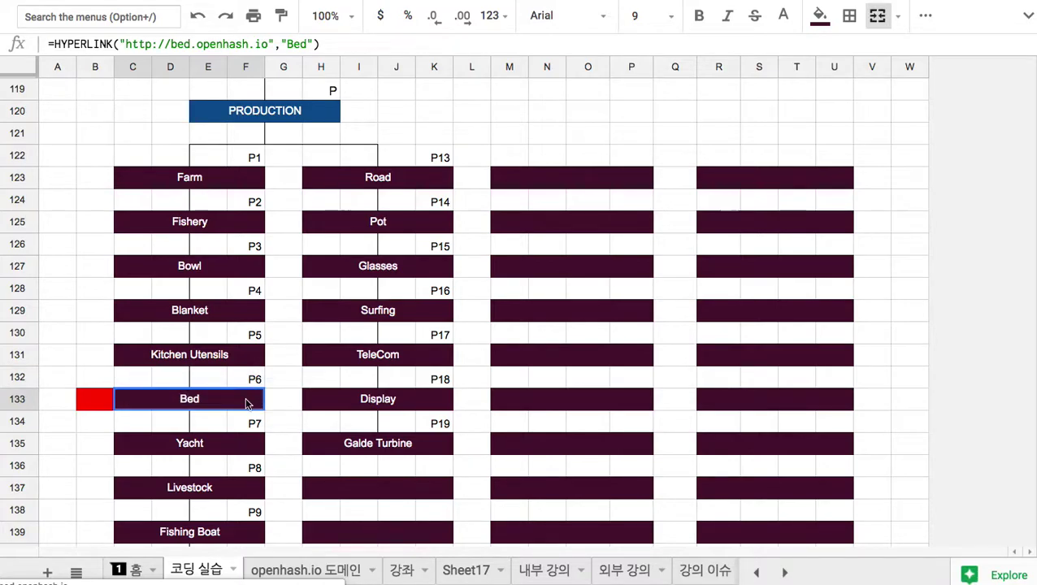
double_click(230, 402)
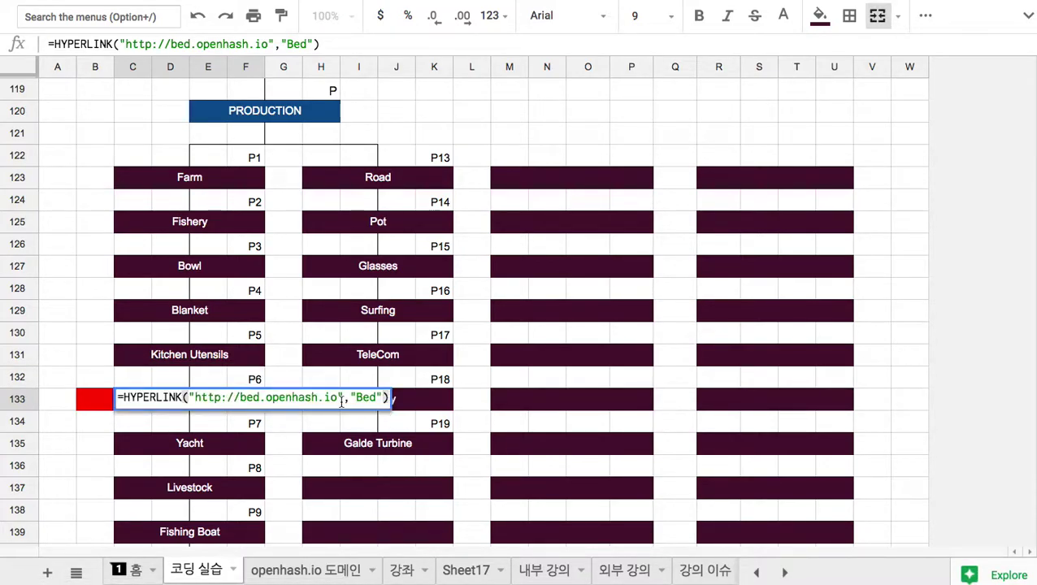
key(BackSpace)
text(kr)
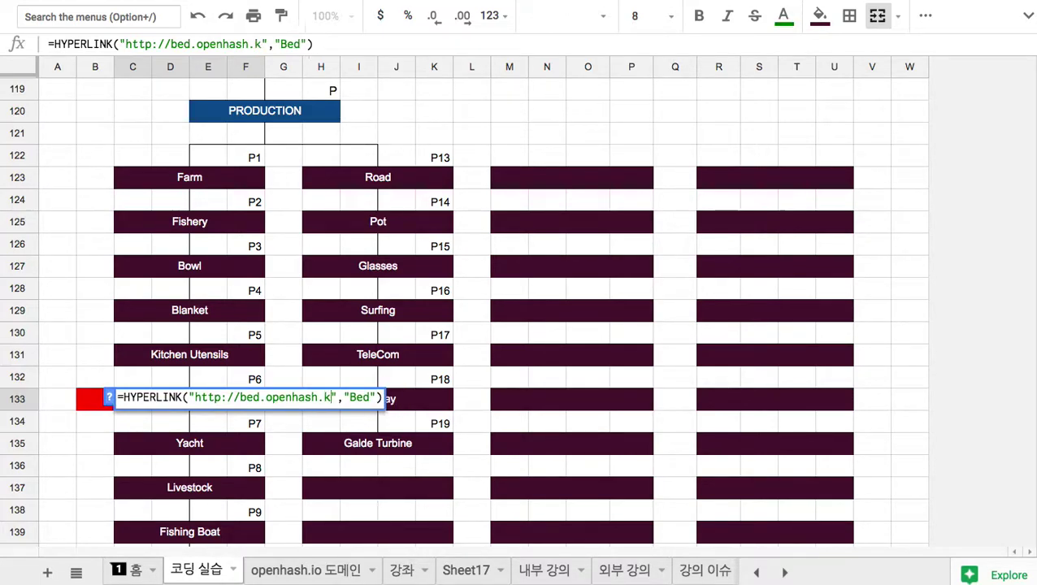
key(Return)
click(224, 399)
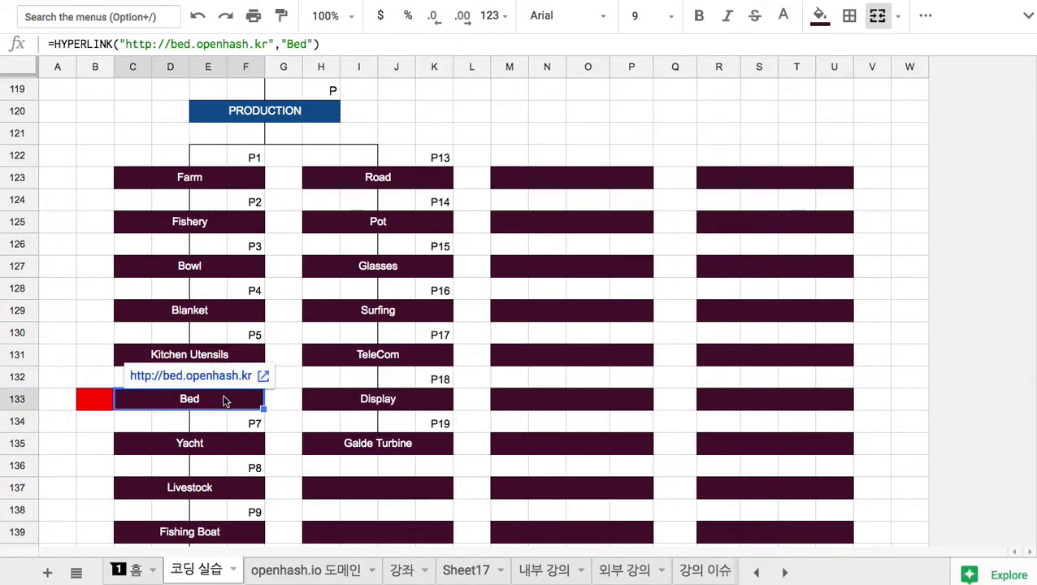
click(216, 375)
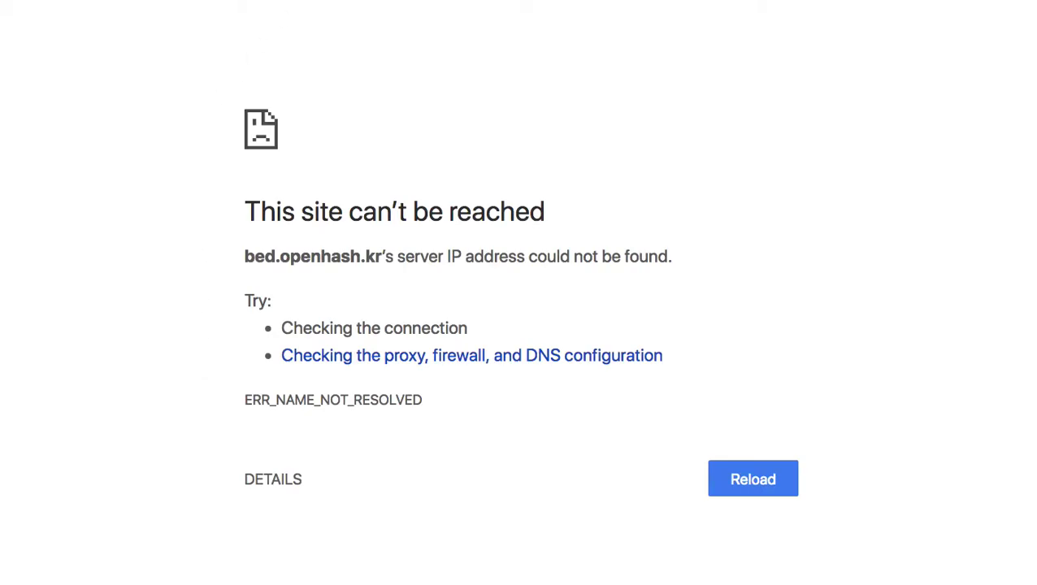
key(ctrl+w)
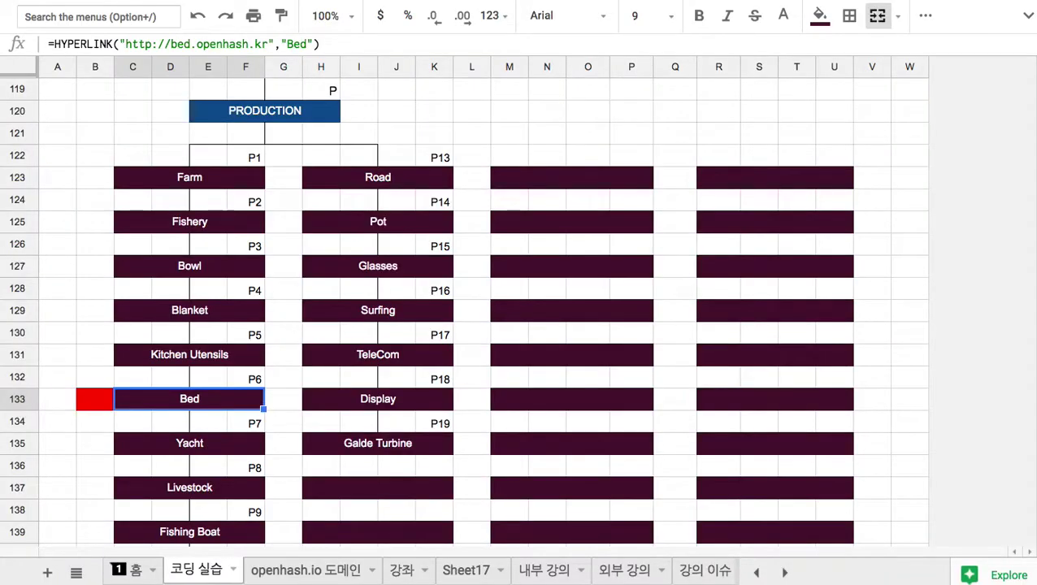
double_click(220, 397)
double_click(326, 398)
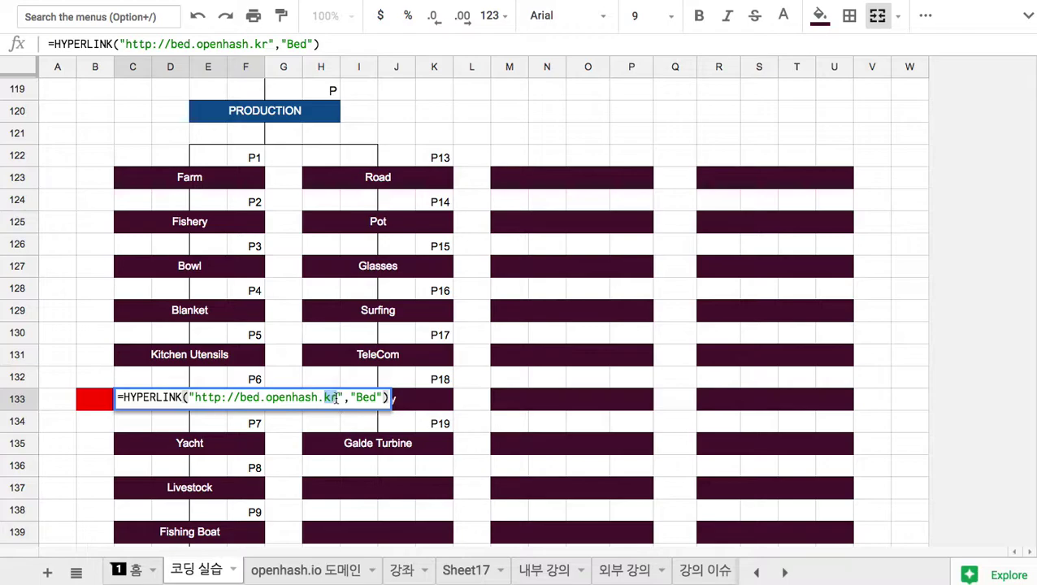
text(ai)
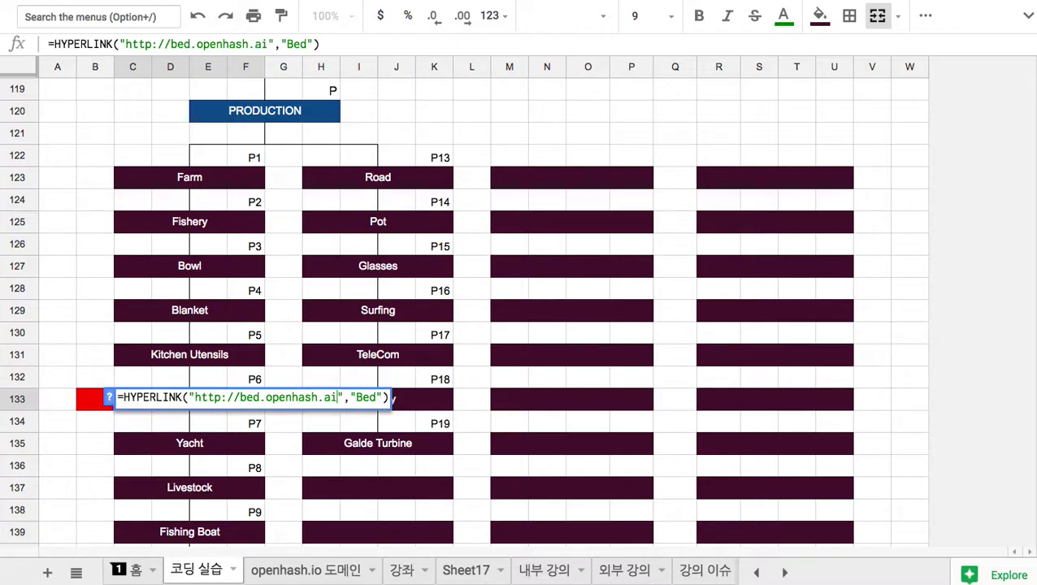
key(Return)
Open the Bed cell's link, review the page's 공간 효율 and 매트 sections, and return to the spreadsheet.
click(236, 398)
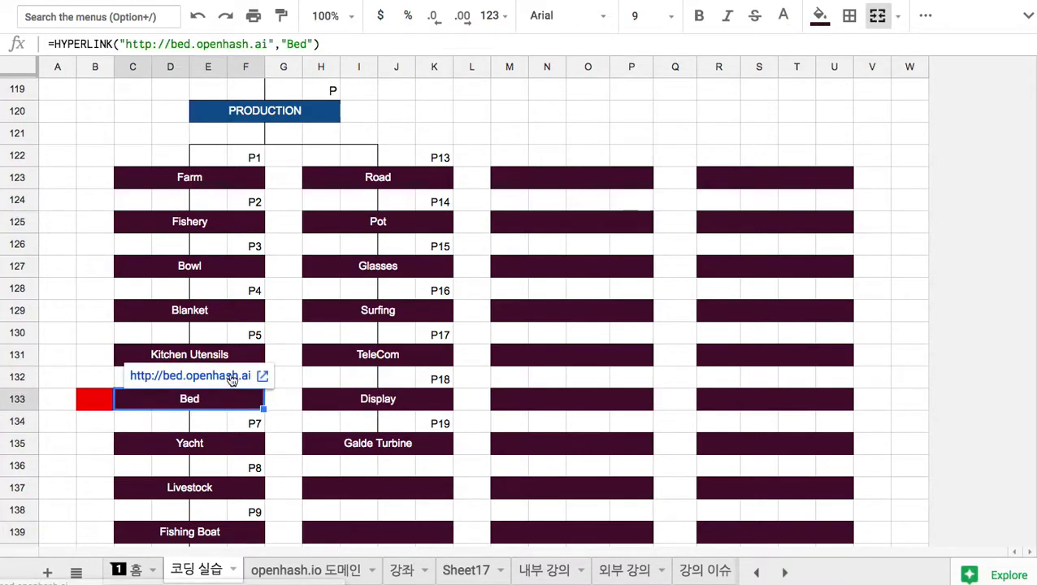
click(227, 376)
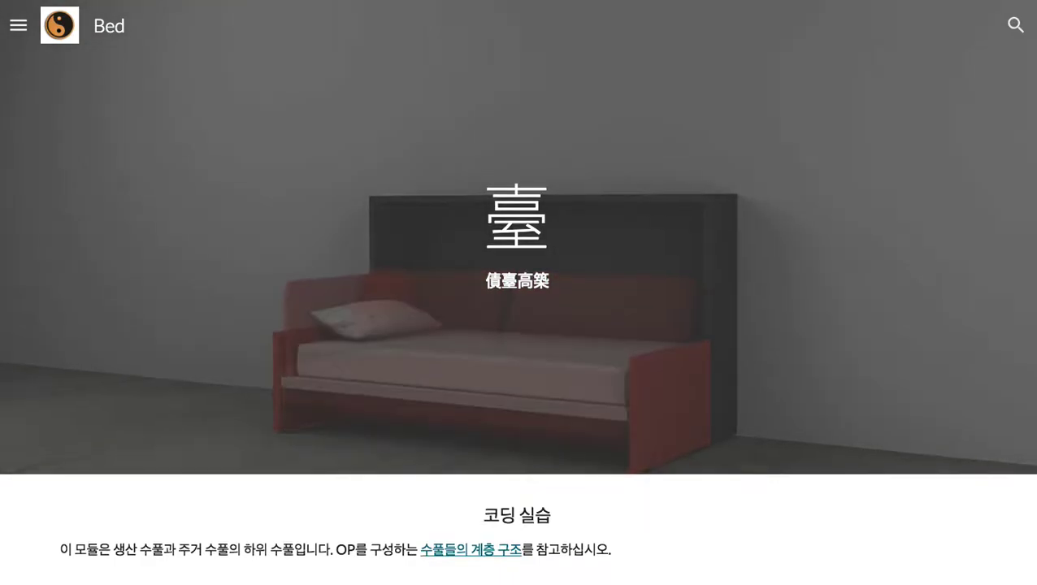
scroll(947, 222, down, 6)
scroll(517, 325, down, 2)
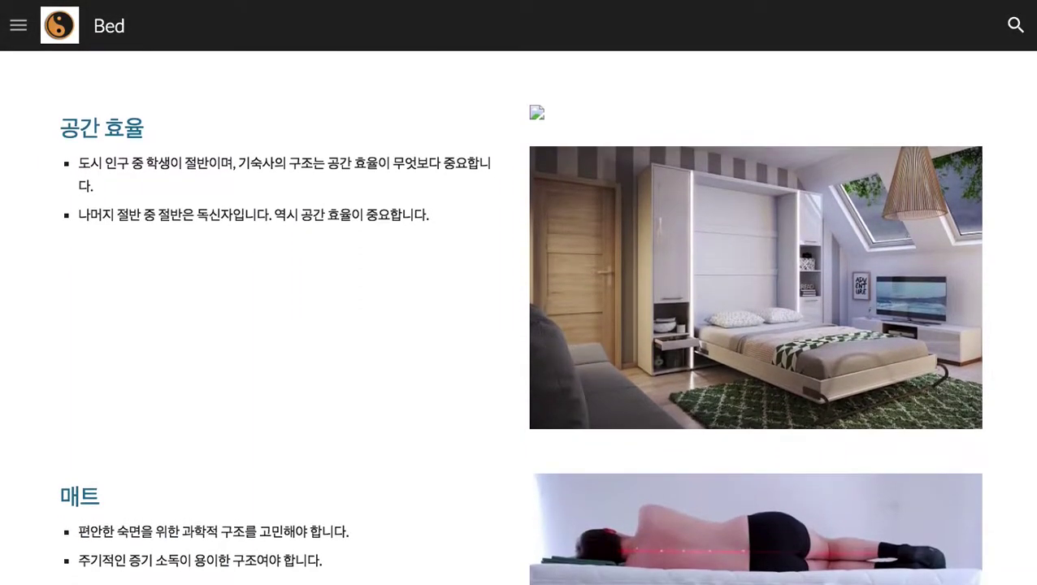
scroll(519, 317, down, 4)
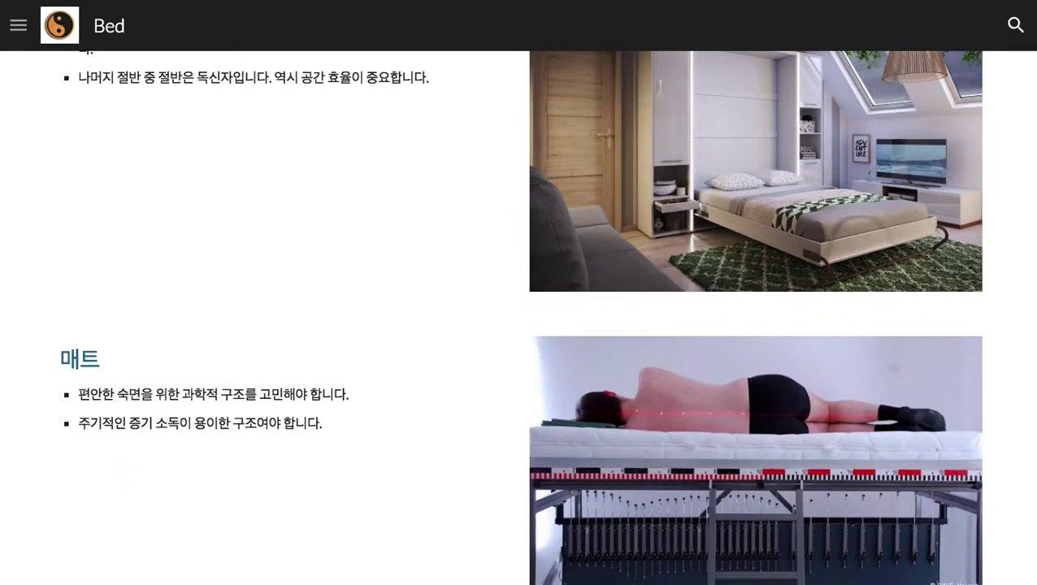
scroll(518, 317, down, 2)
scroll(519, 317, up, 4)
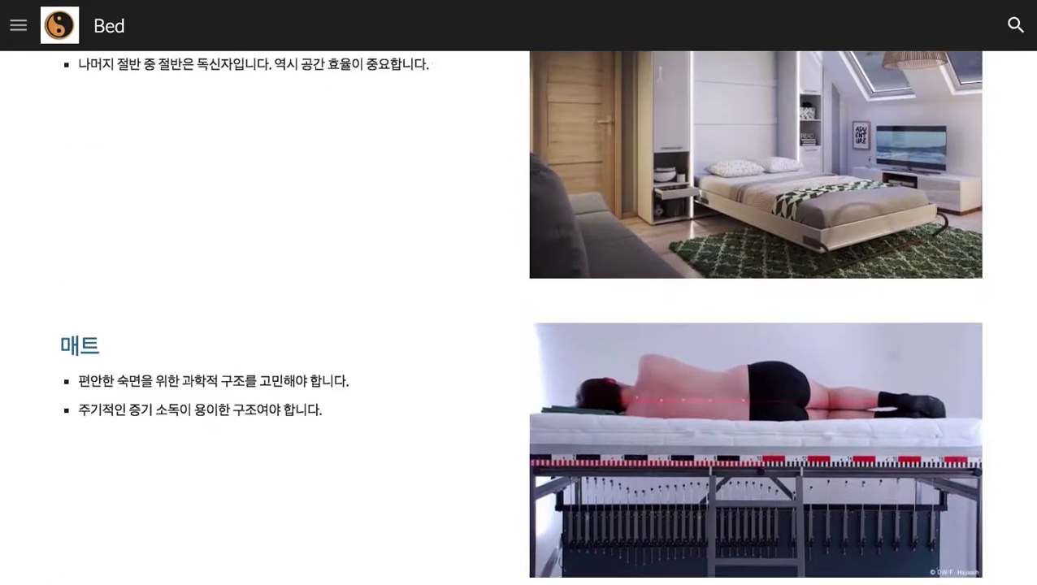
scroll(517, 317, up, 2)
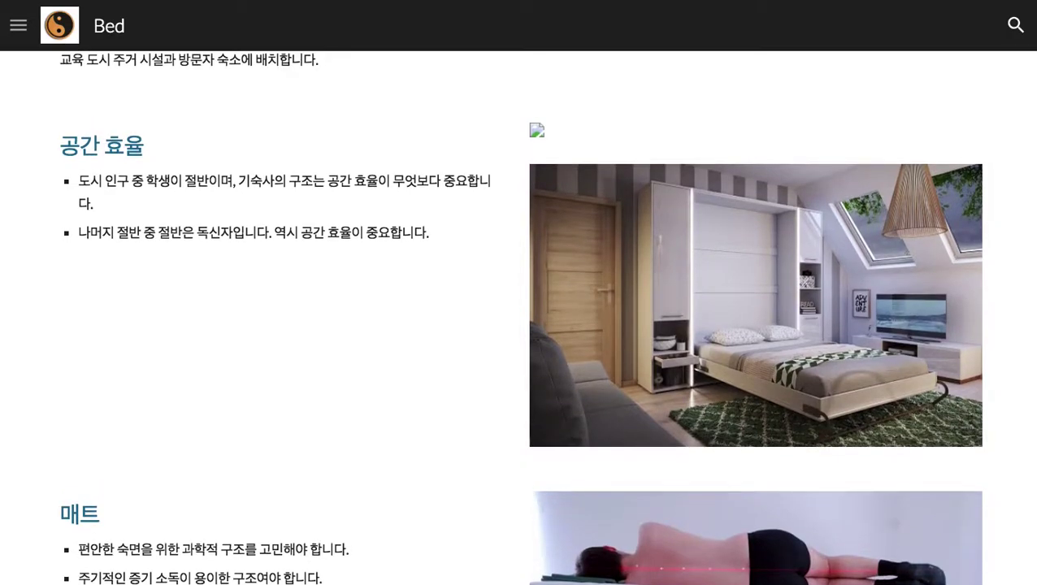
scroll(1012, 336, up, 1)
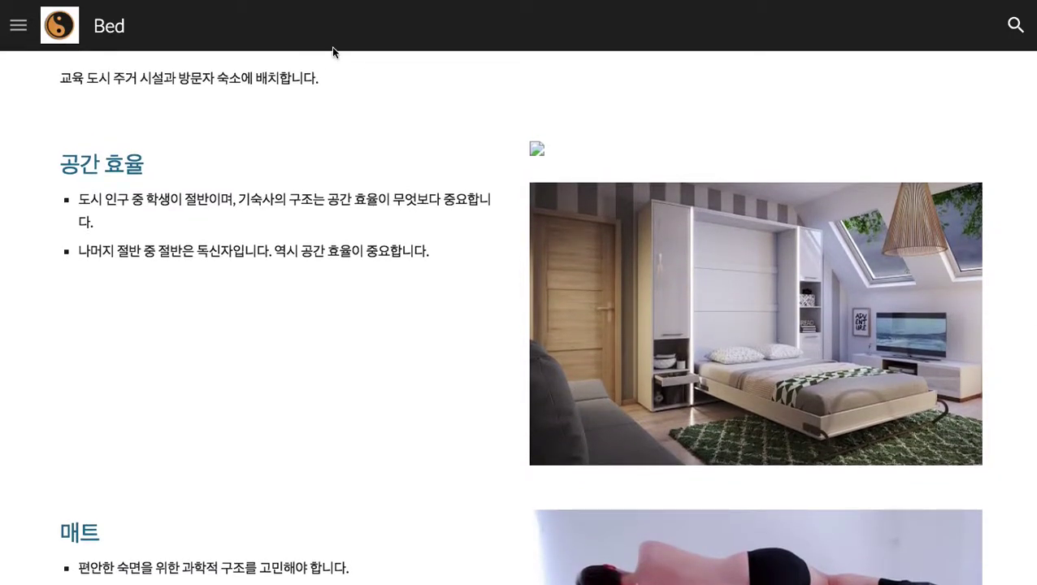
key(ctrl+w)
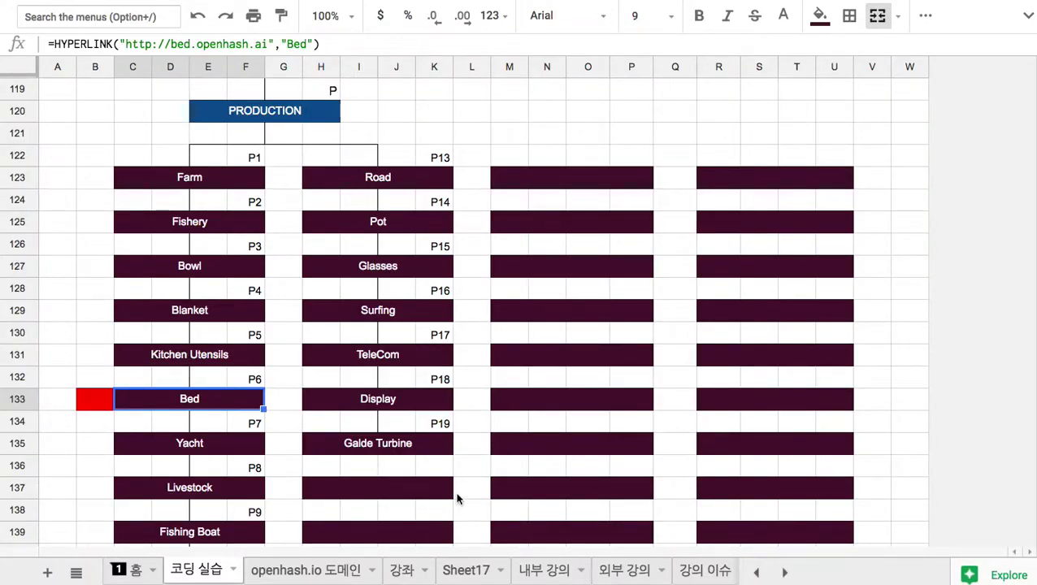
Clear the title and the text lines in rows 2 to 7 of Sheet17.
click(456, 572)
click(452, 179)
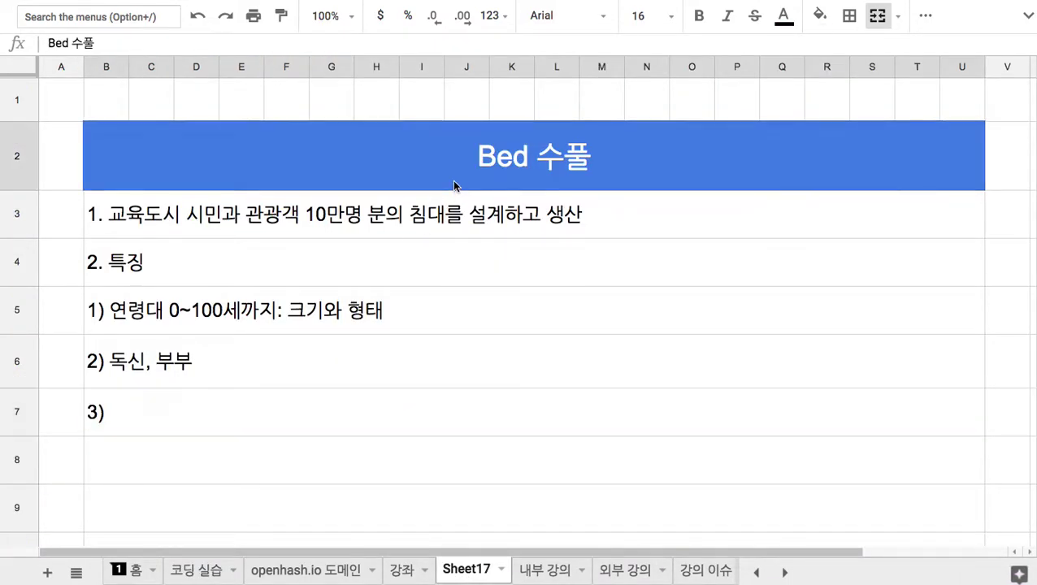
drag(446, 188, 480, 415)
key(Delete)
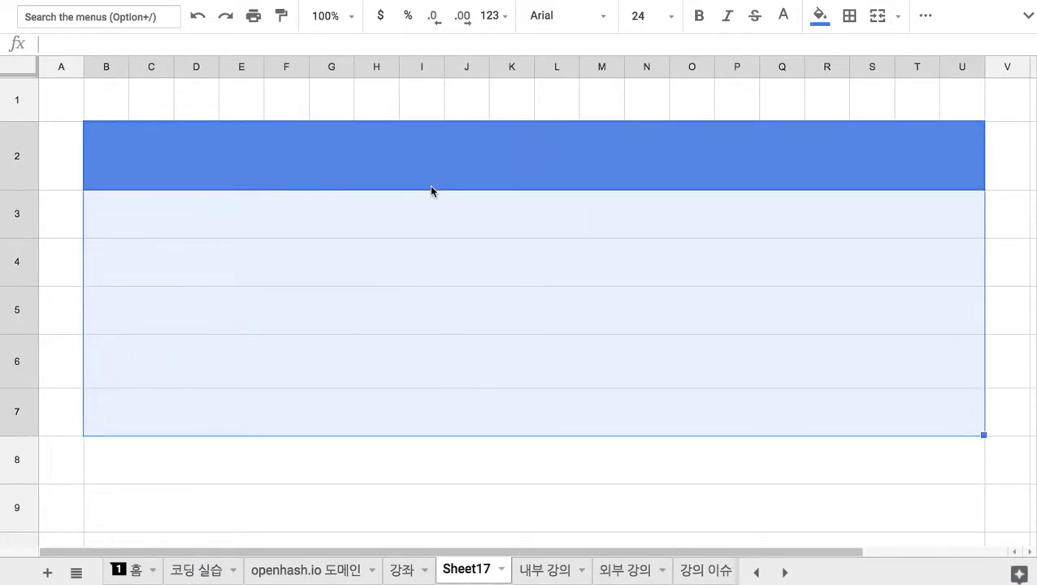
Enter the title "Bed 수풀" in row 2 and the heading "1. 교육도시 특징" in row 3.
click(431, 187)
text(Be)
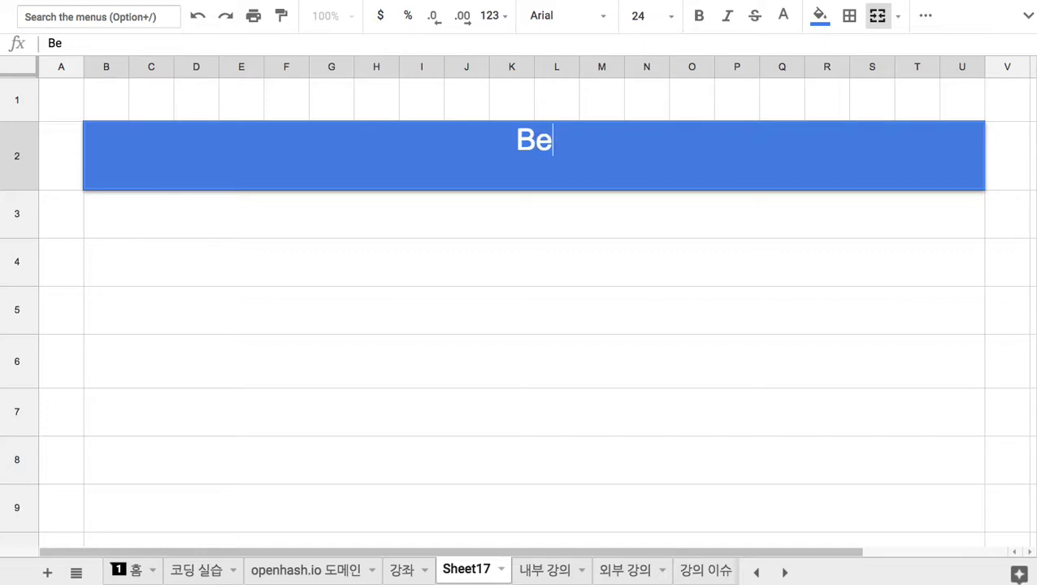
text(d 수ㅜ)
key(BackSpace)
text(풀)
key(Return)
text(1. 교육도시 특징)
key(Return)
Enter "1) 학생 3만, 시민 2만, 관광객 5만" in row 4.
text(1) 학생)
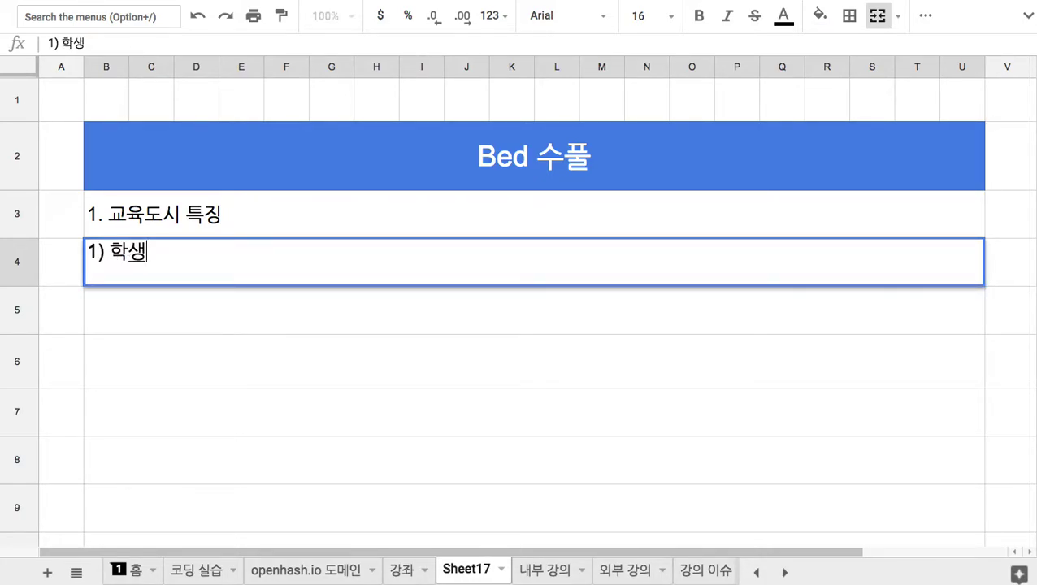
text( 3만)
text(, 시미)
text( 2만)
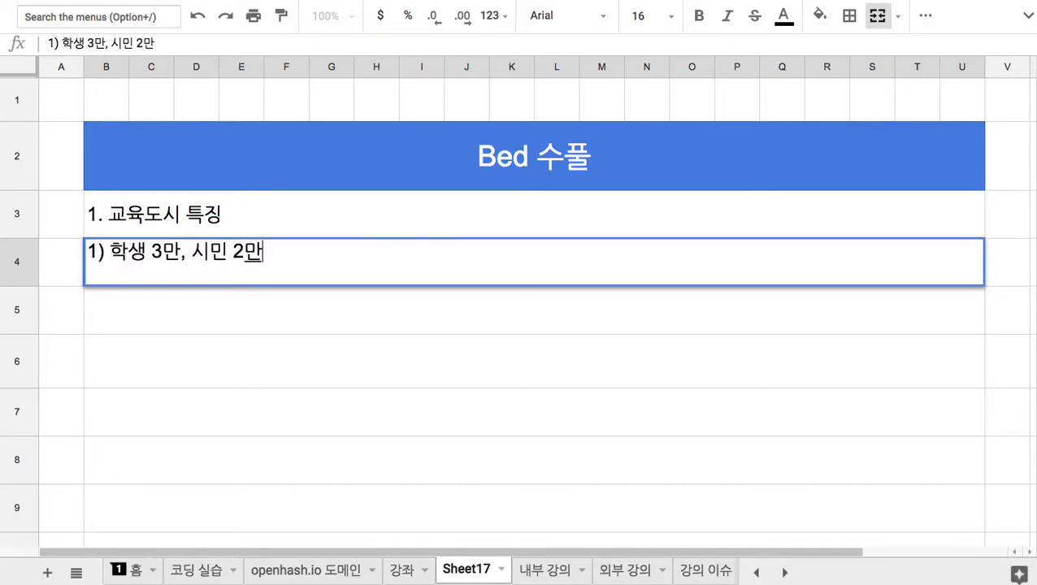
text(, 고관광)
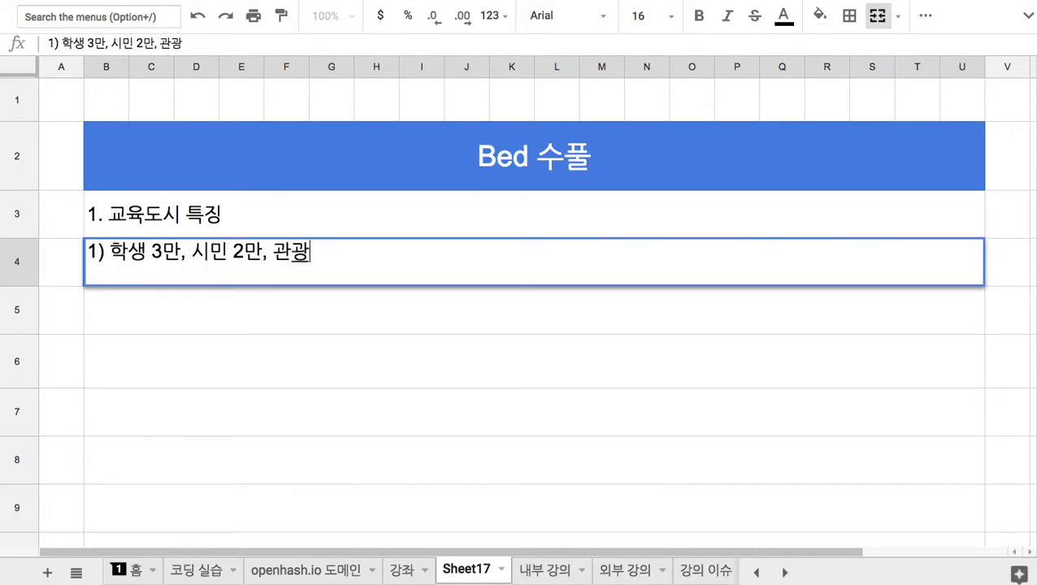
text(객 5만)
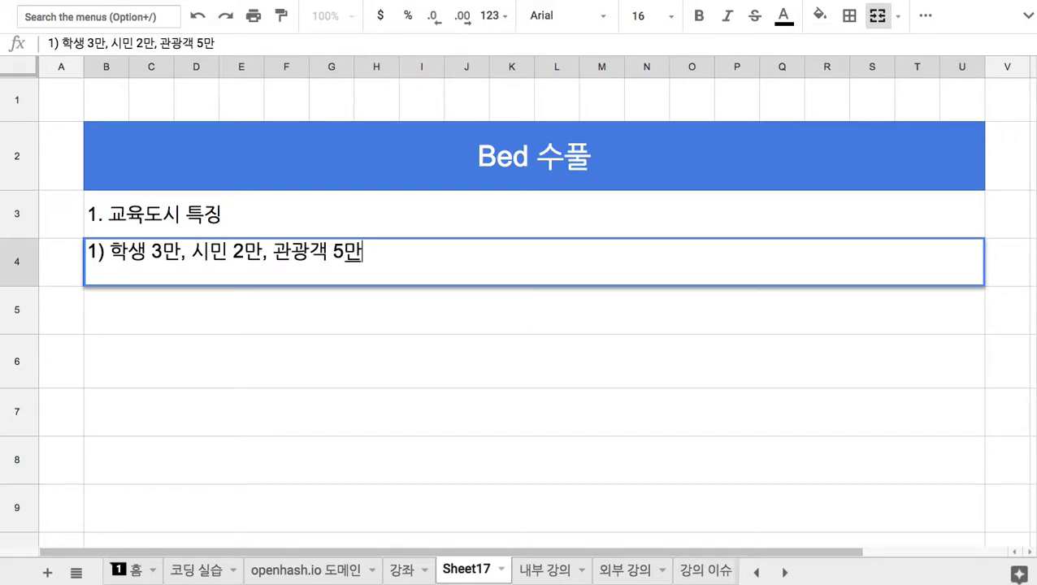
key(Return)
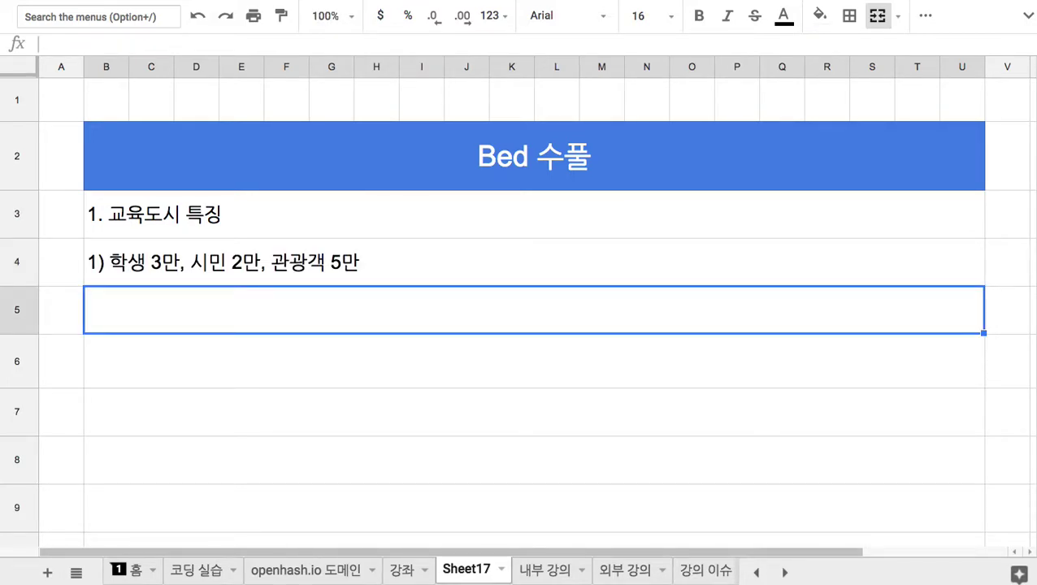
Write "2) 10만 개의 객실 => 하나의 객실에 하나의 침대" in row 5.
text(2)
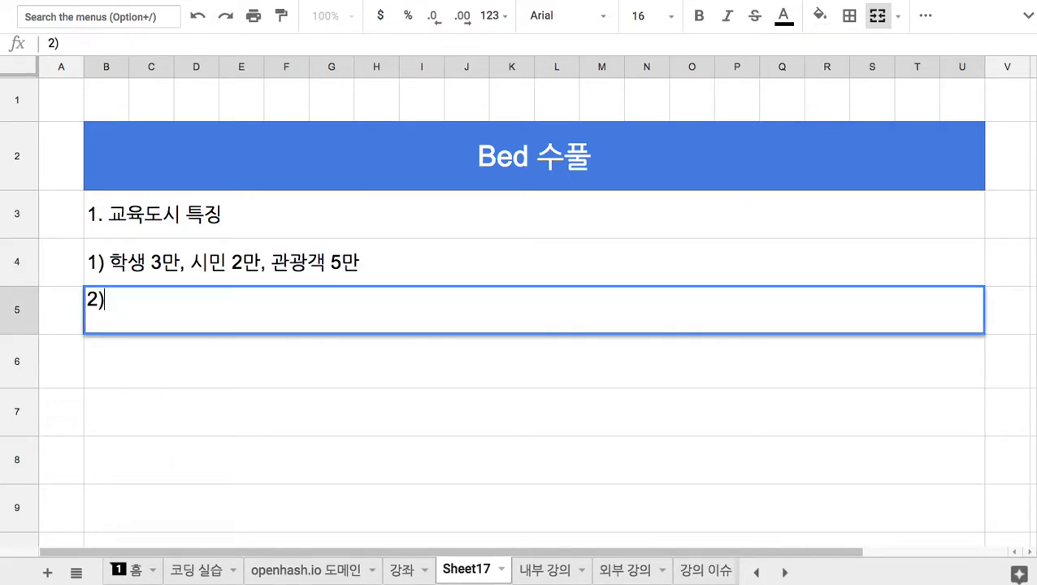
text() 10만 개)
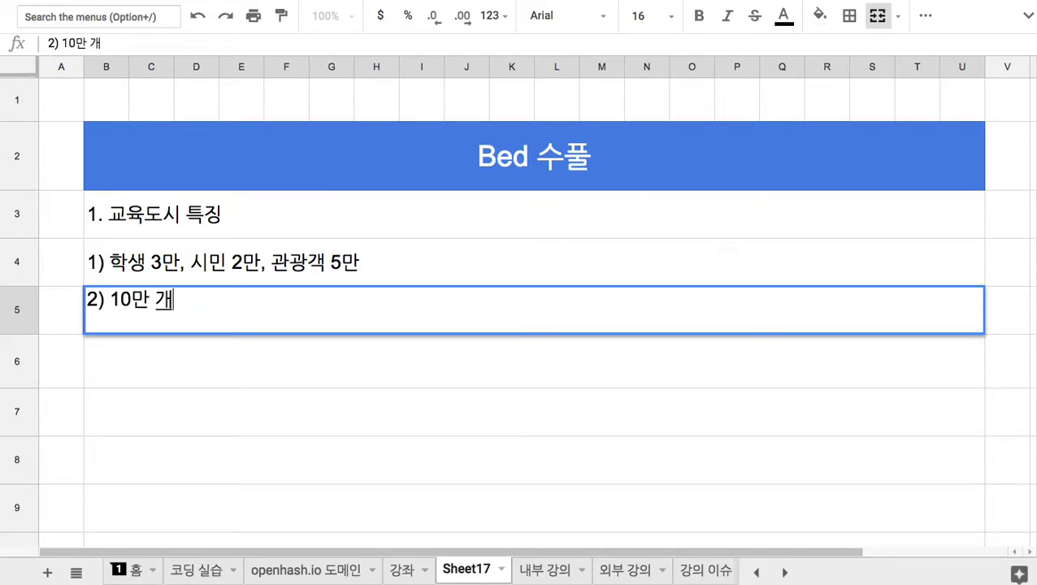
text(의 갰실)
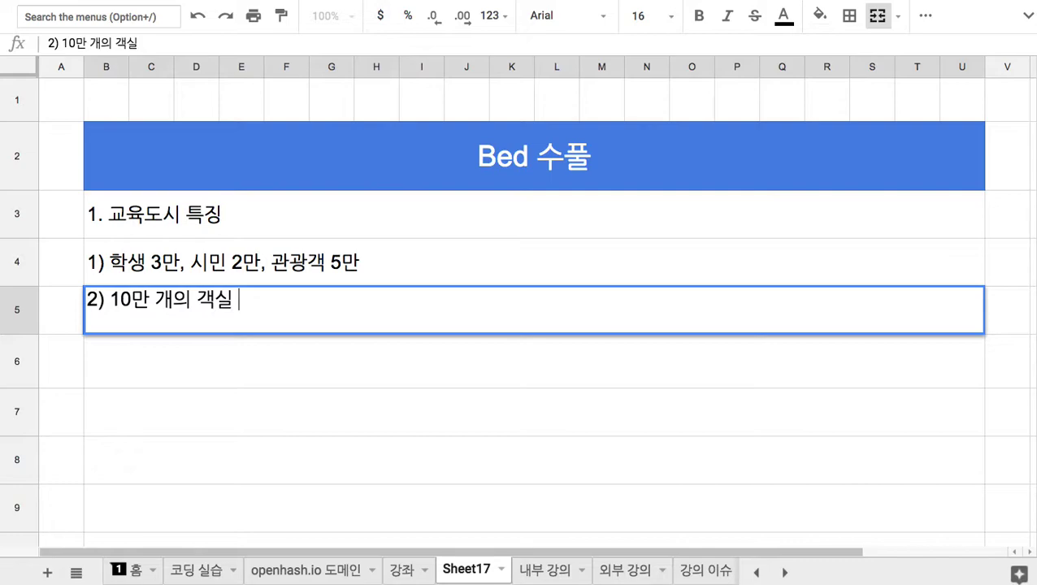
text( => 하나의 객)
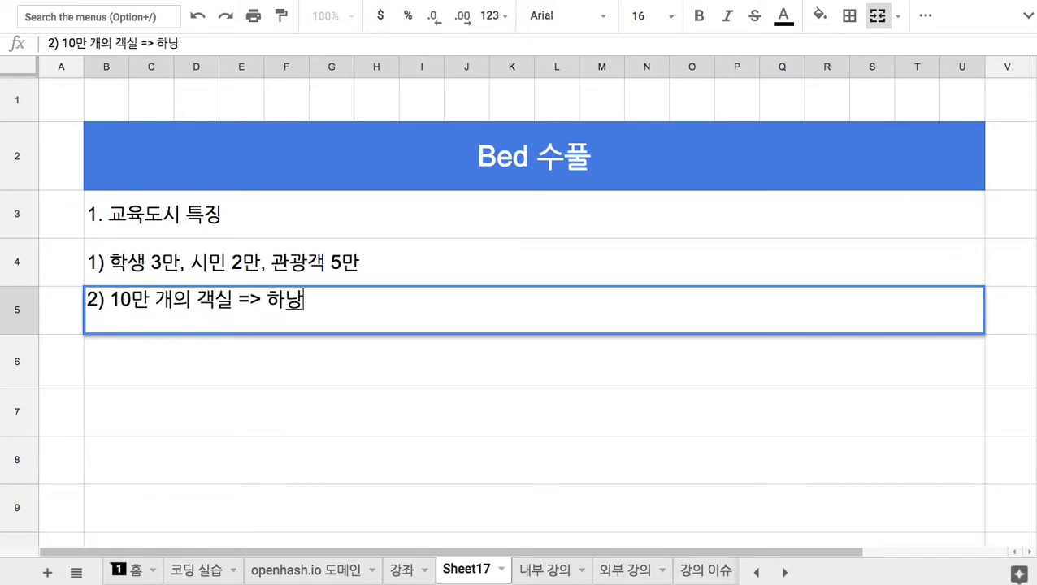
text(실에 하나의 침대)
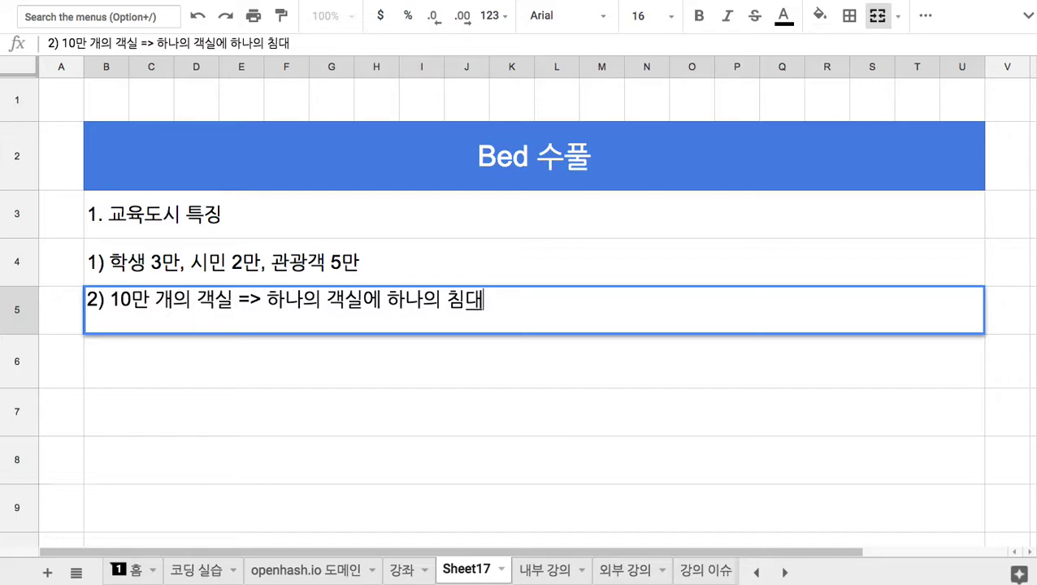
Enter "3) 모든 방에는 하나의 독립된 욕실+화장실" in row 6.
click(428, 362)
text(3)
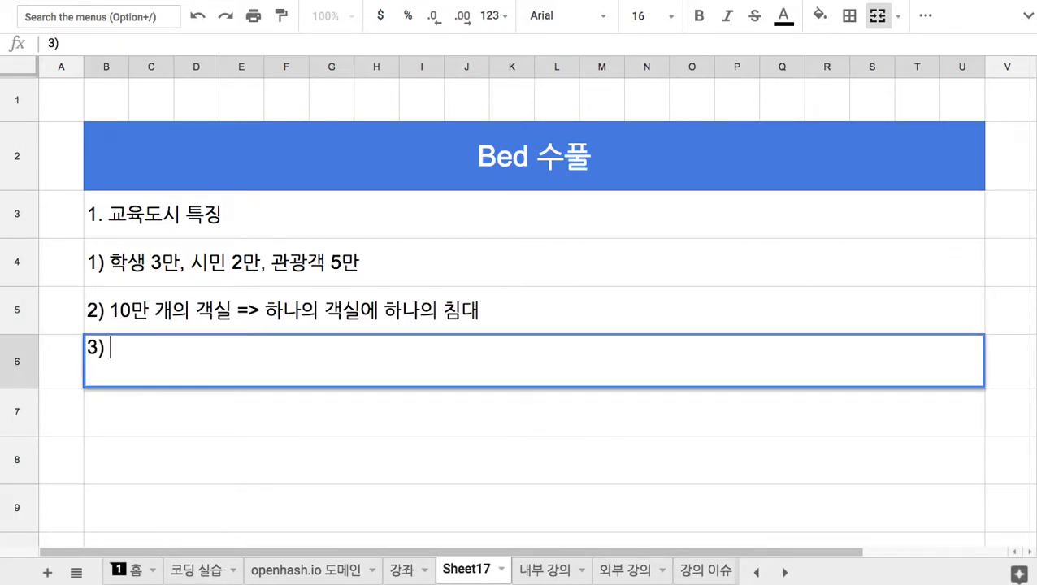
text() 모든 방에는 하나)
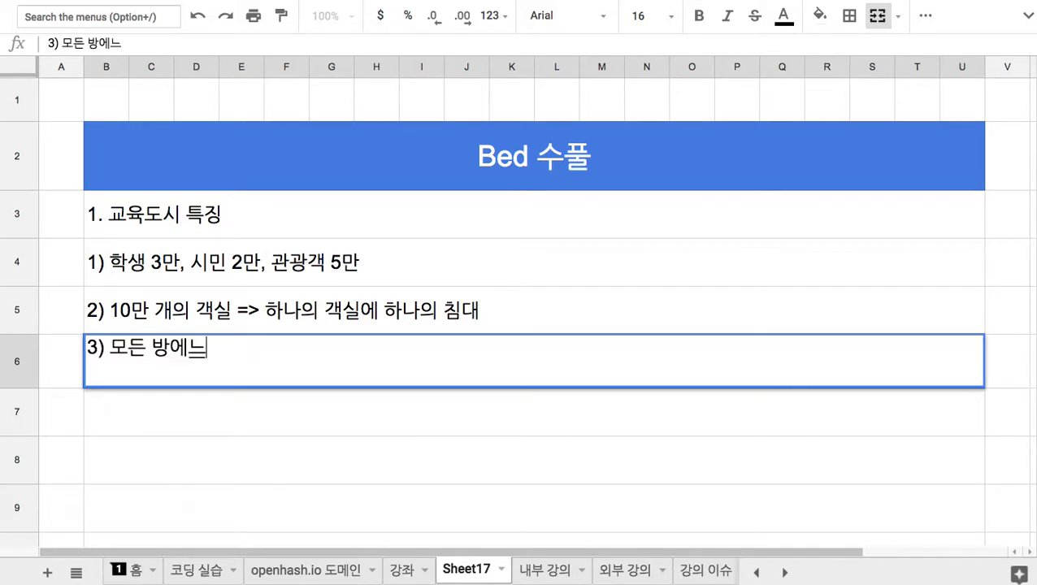
text(의 독립도)
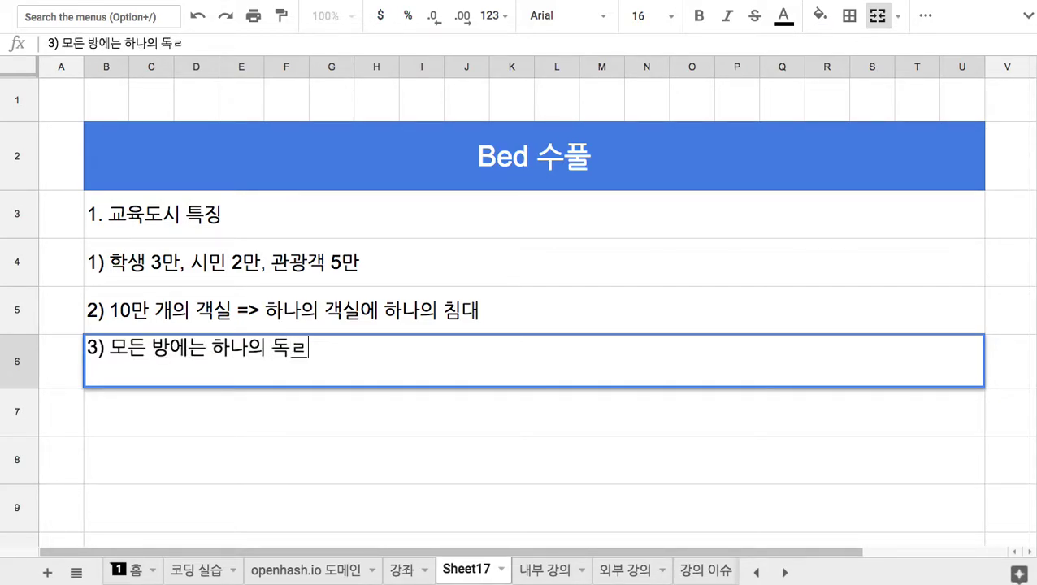
text(된 욕실)
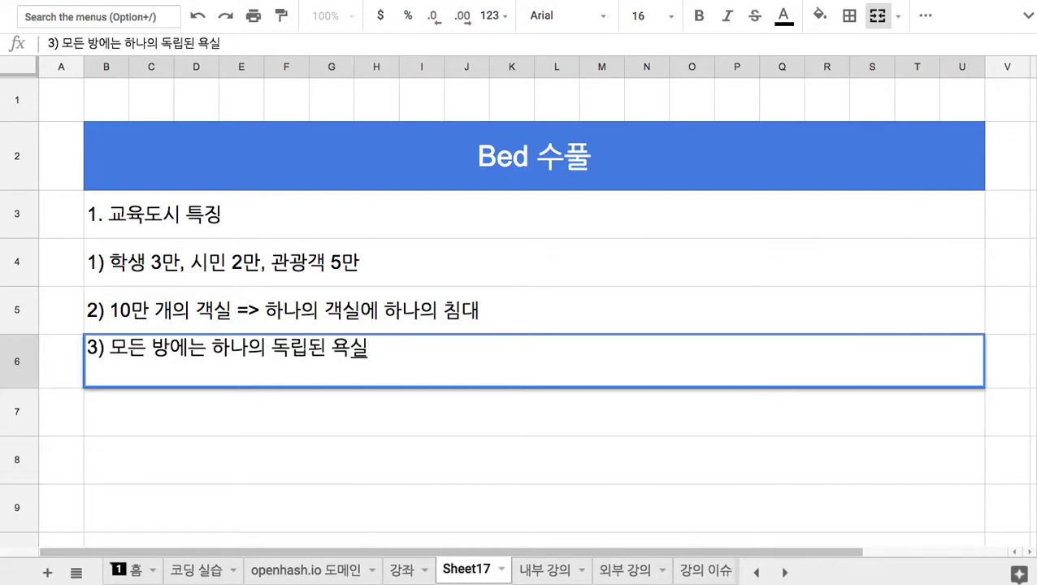
text(+gh)
key(BackSpace)
key(BackSpace)
text(호화장실)
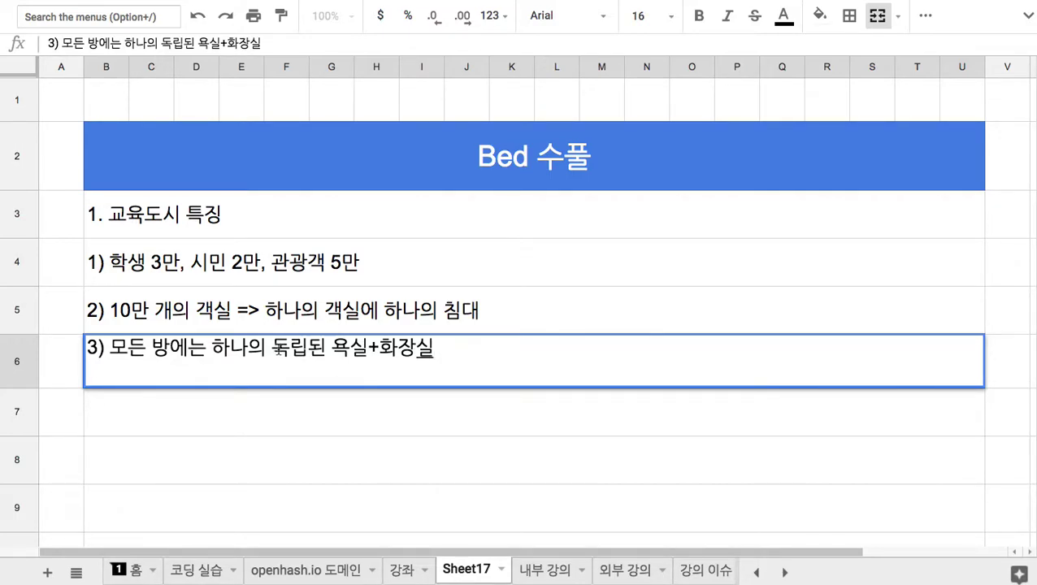
drag(333, 347, 433, 347)
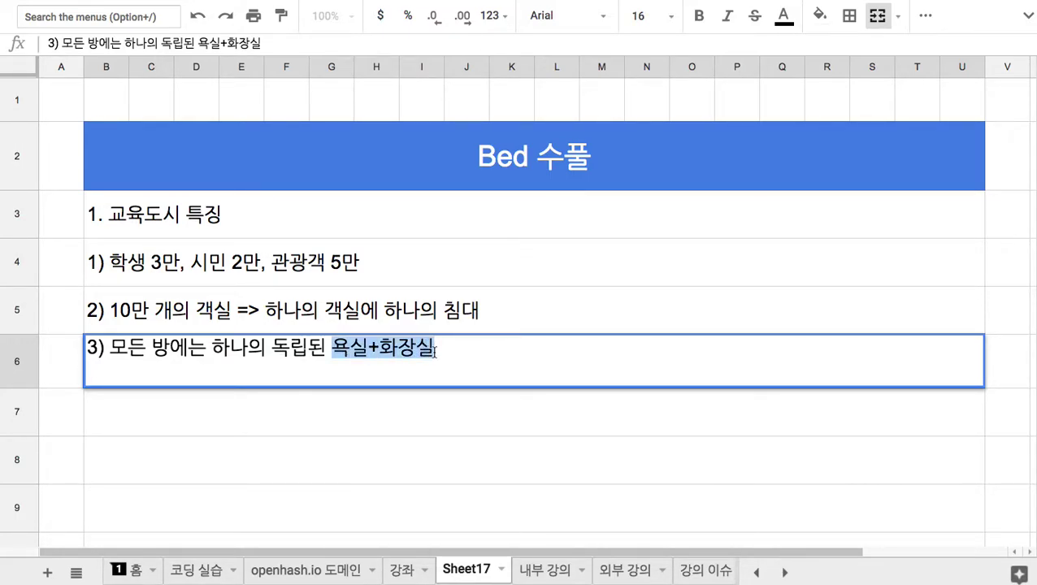
drag(111, 347, 174, 347)
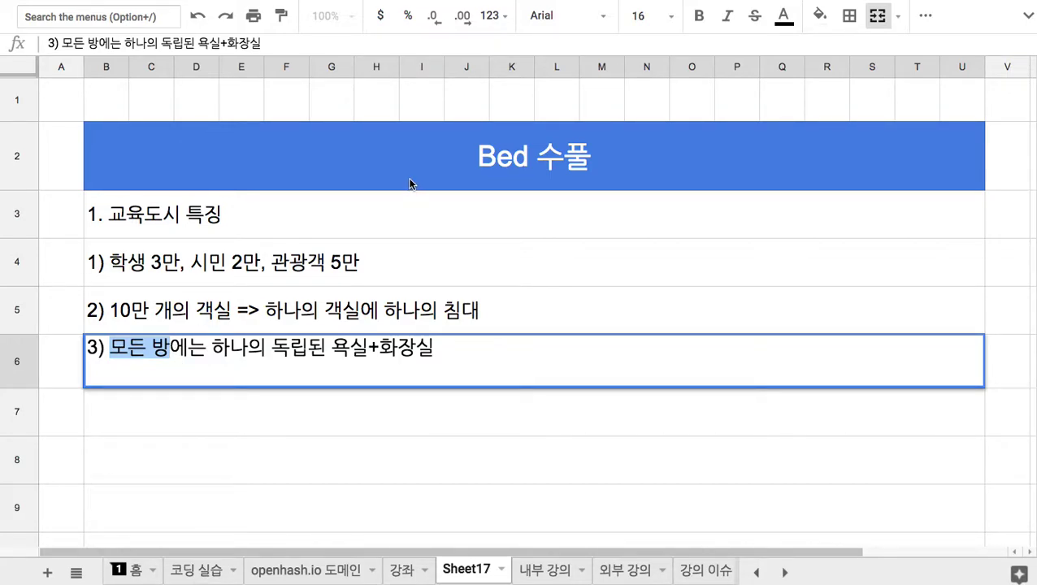
Enter the heading "2. 공간 효율을 고려한 침대 구조" in row 7, consulting the Bed web page.
click(257, 434)
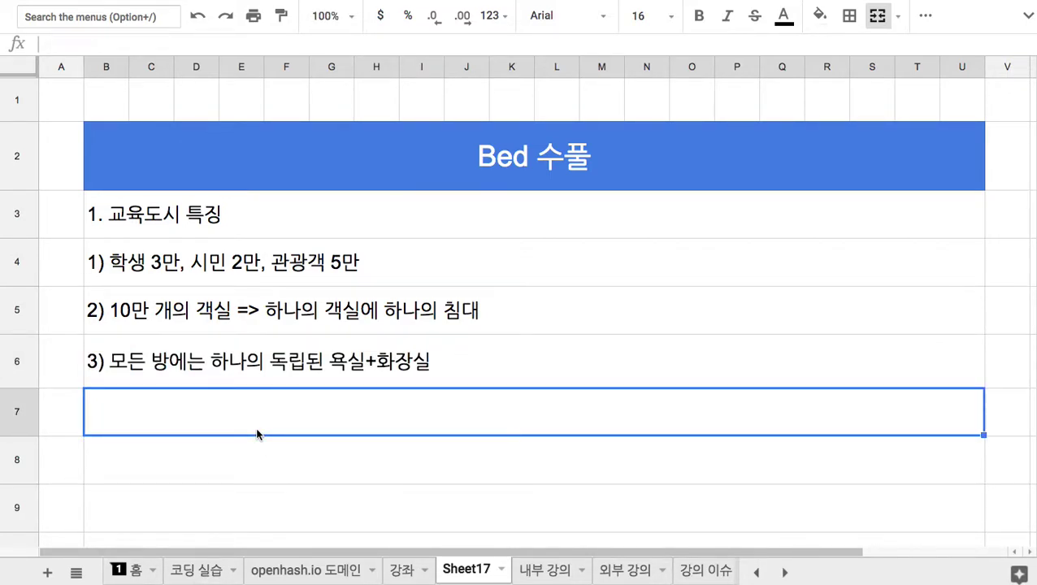
text(2. )
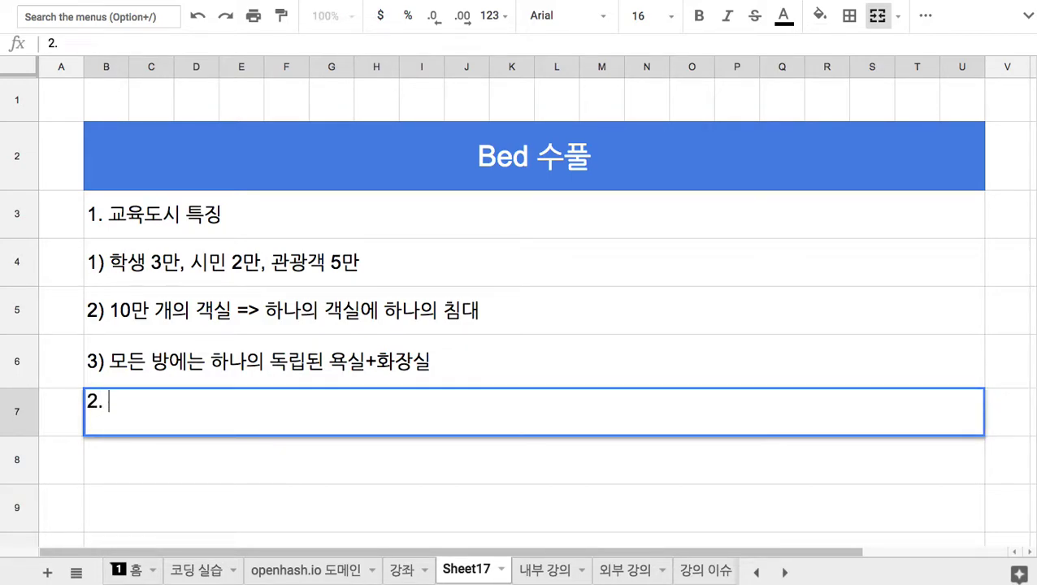
text(공간 효율을)
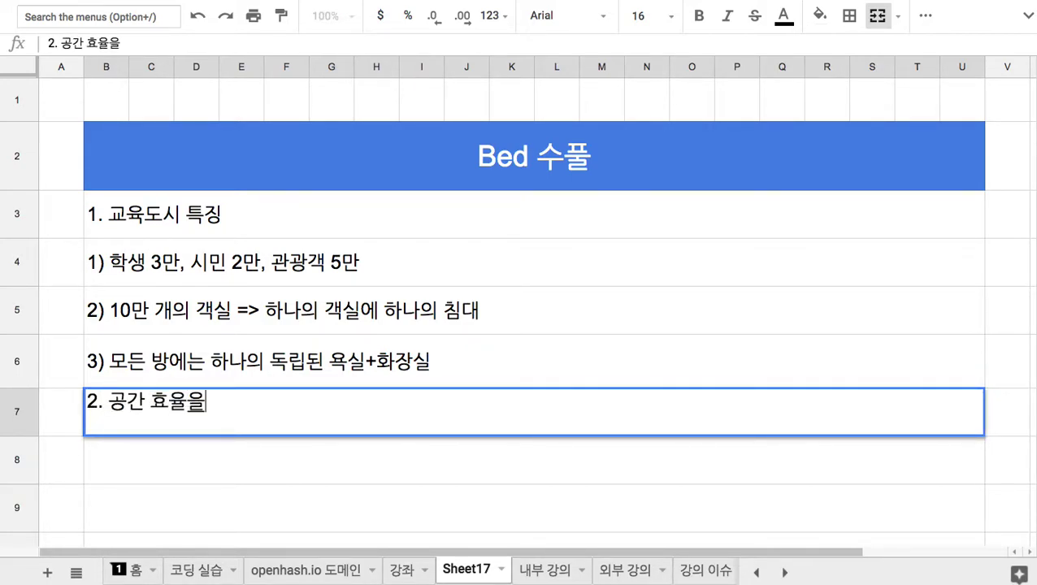
text( 고려하ㄴ 침대 궂)
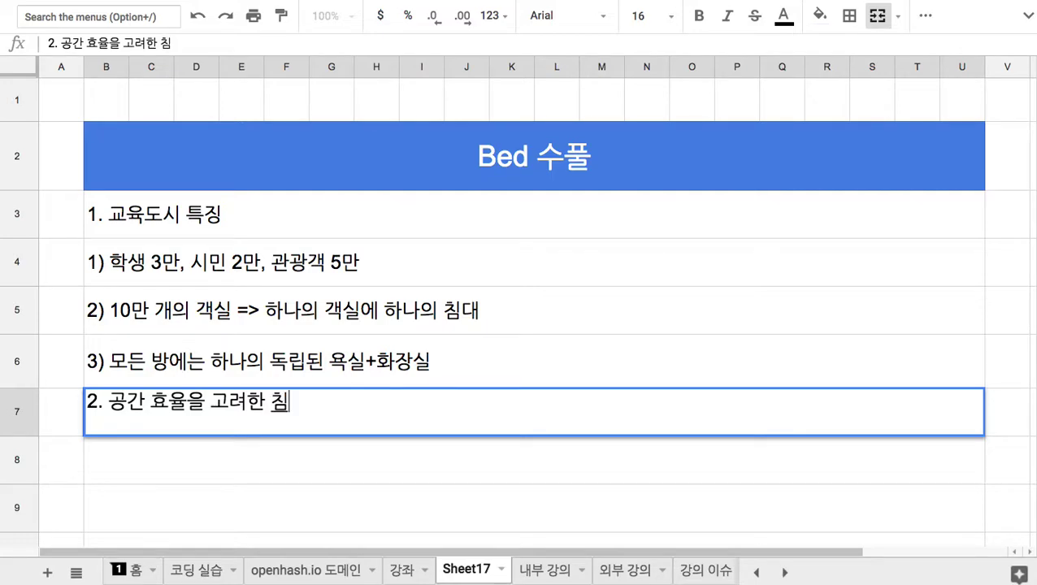
text(ㅗ)
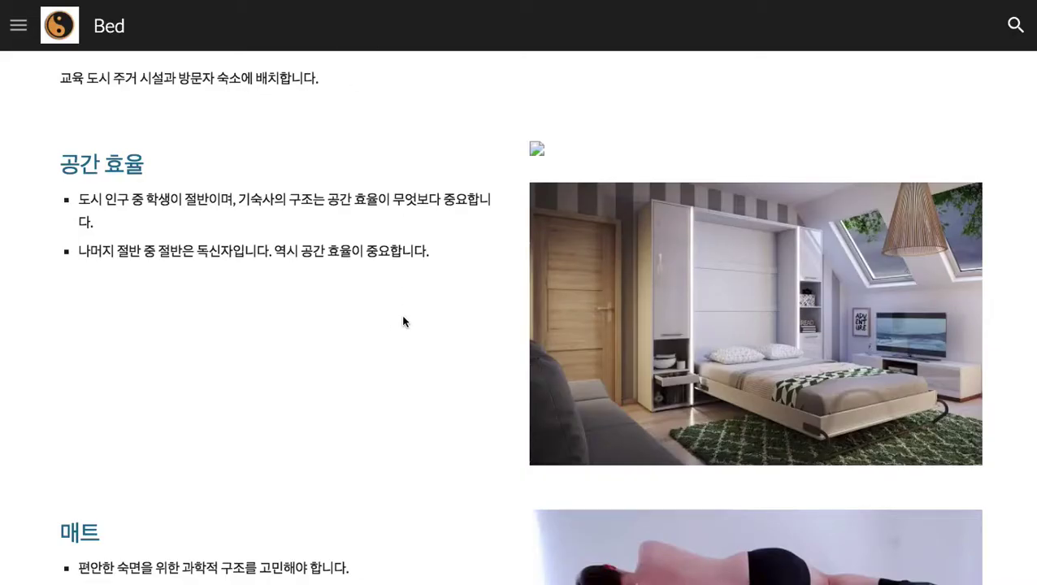
scroll(403, 322, up, 15)
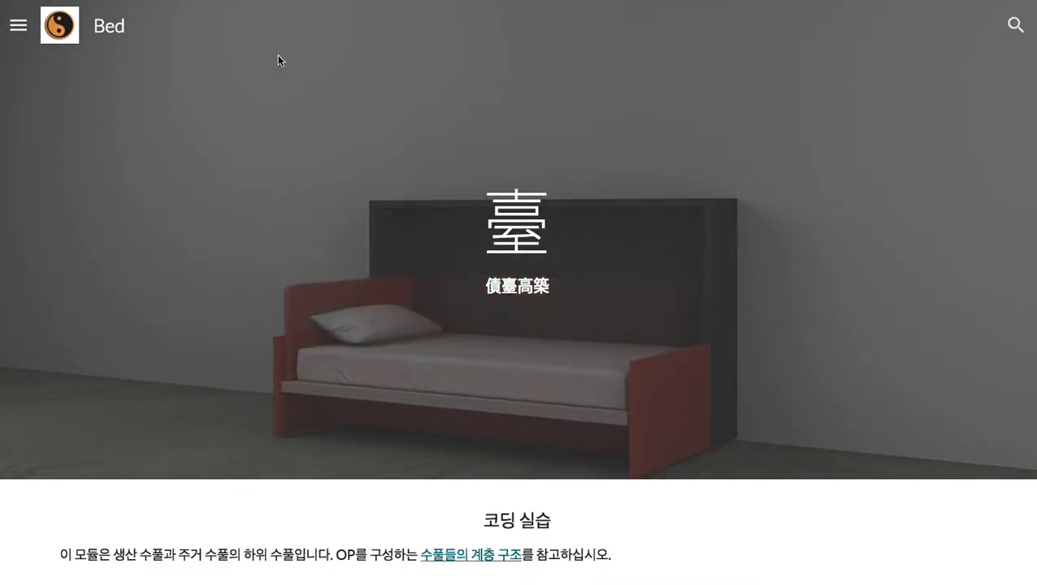
key(ctrl+Tab)
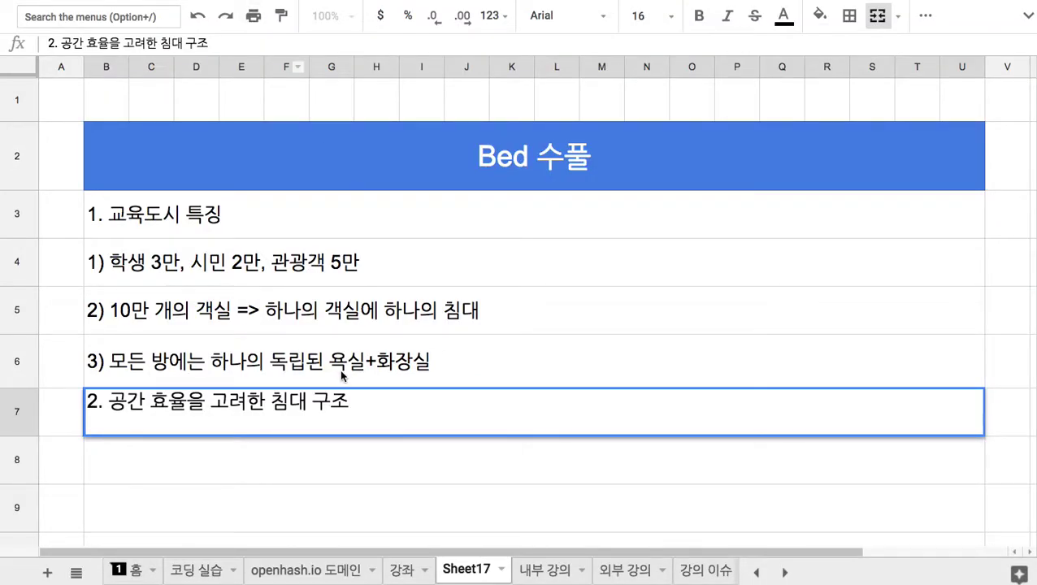
key(Return)
Enter "1) 기숙사의 경우 특히 그러하다." in row 8.
text(1) )
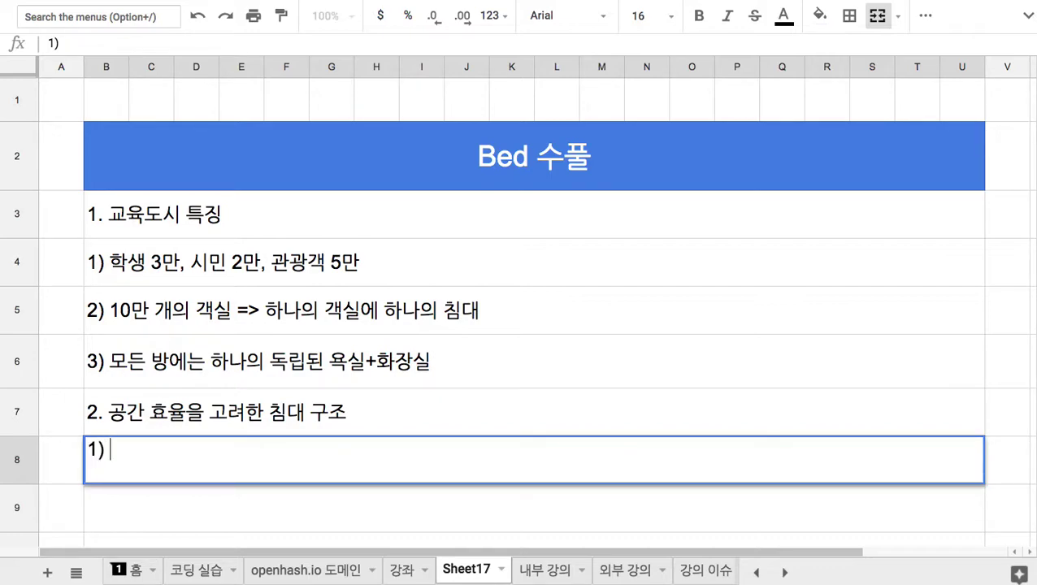
text(기수ㄱ)
text(의 경우 특)
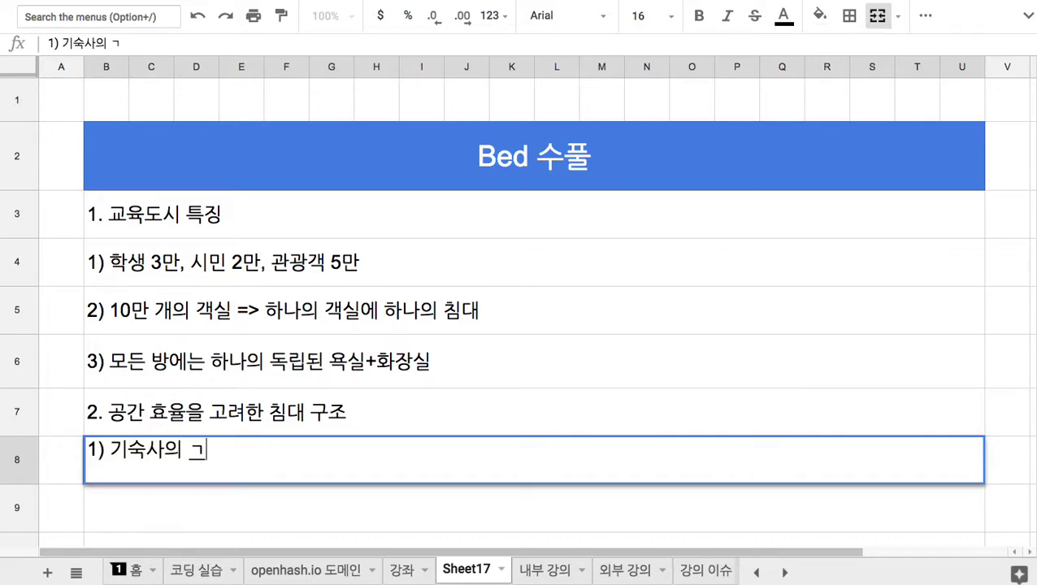
text(히 그)
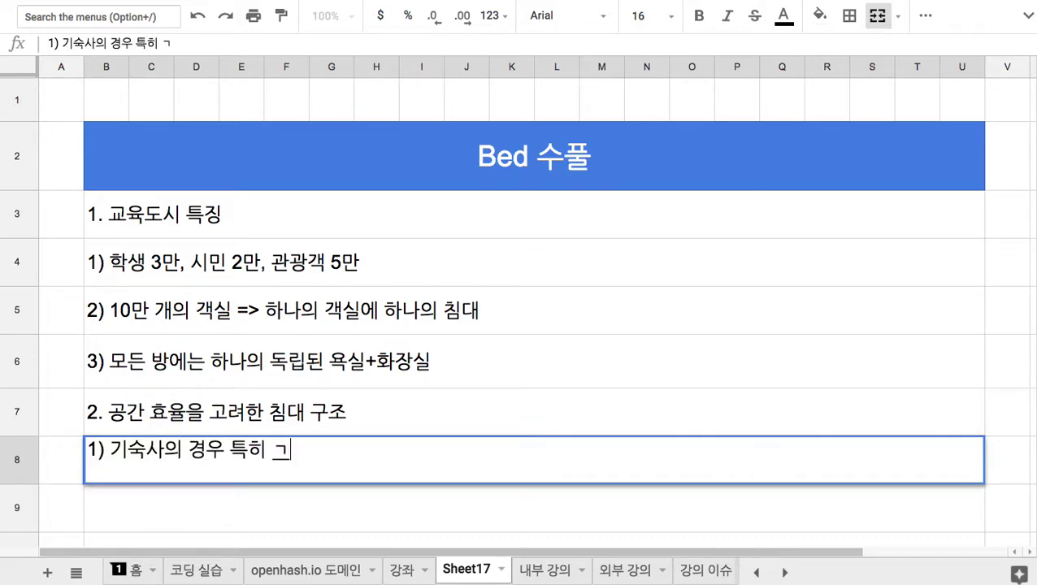
text(러한다.)
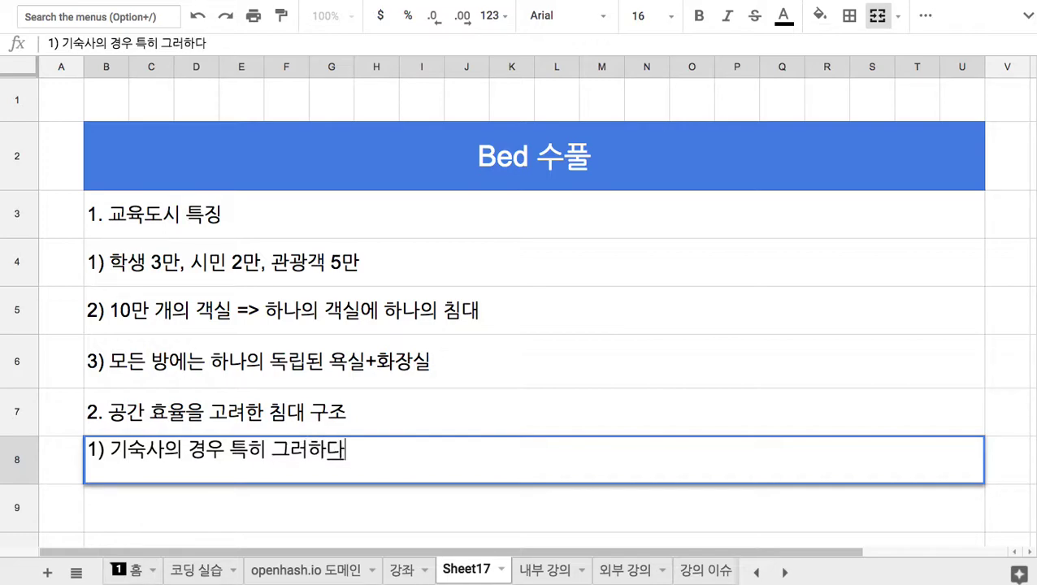
key(Return)
click(338, 461)
Enter "2) 시민들의 숙소 공간은 상대적으로 넓으므로, 그에 적합한 디자인." in row 9.
scroll(337, 462, down, 2)
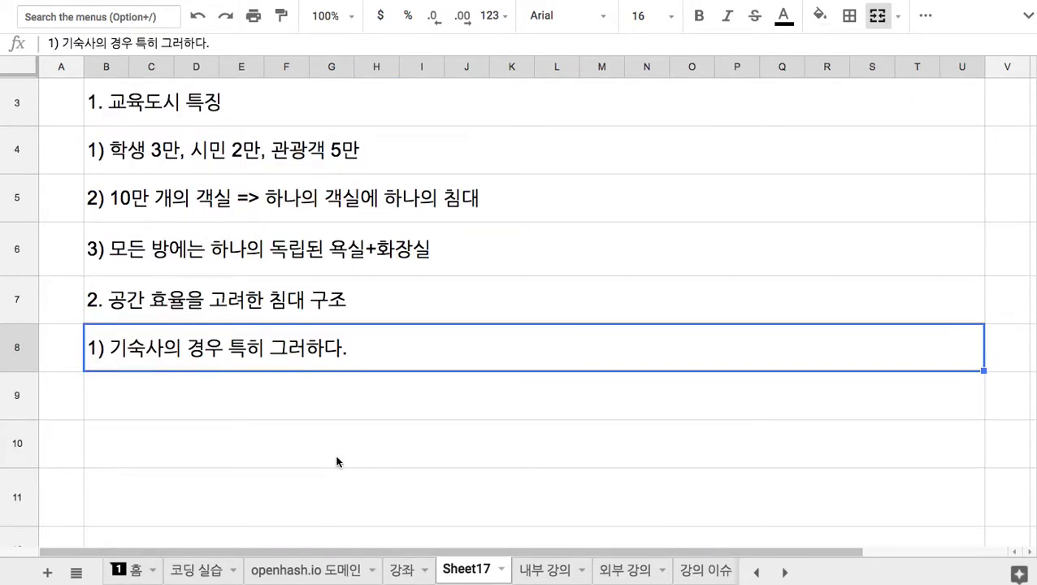
click(291, 403)
text(2))
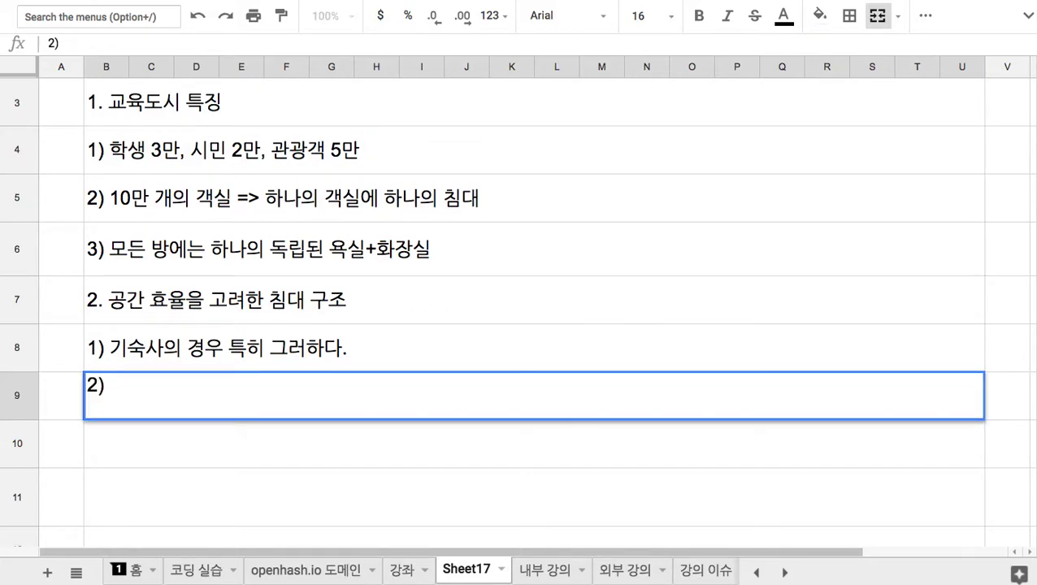
text( 시민들의소)
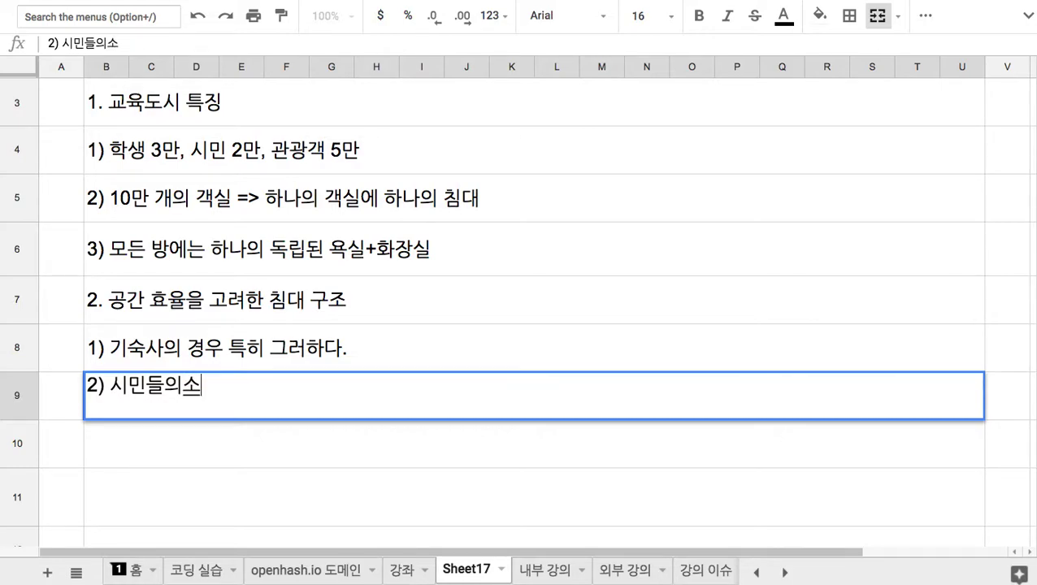
key(BackSpace)
text(숙소 공간은)
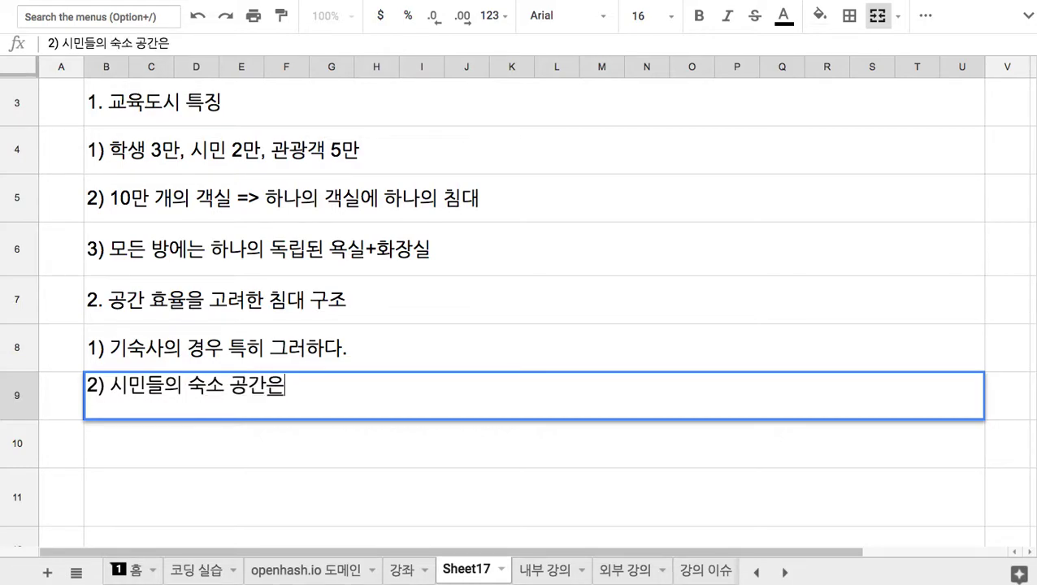
text( 상대적으로 넓으)
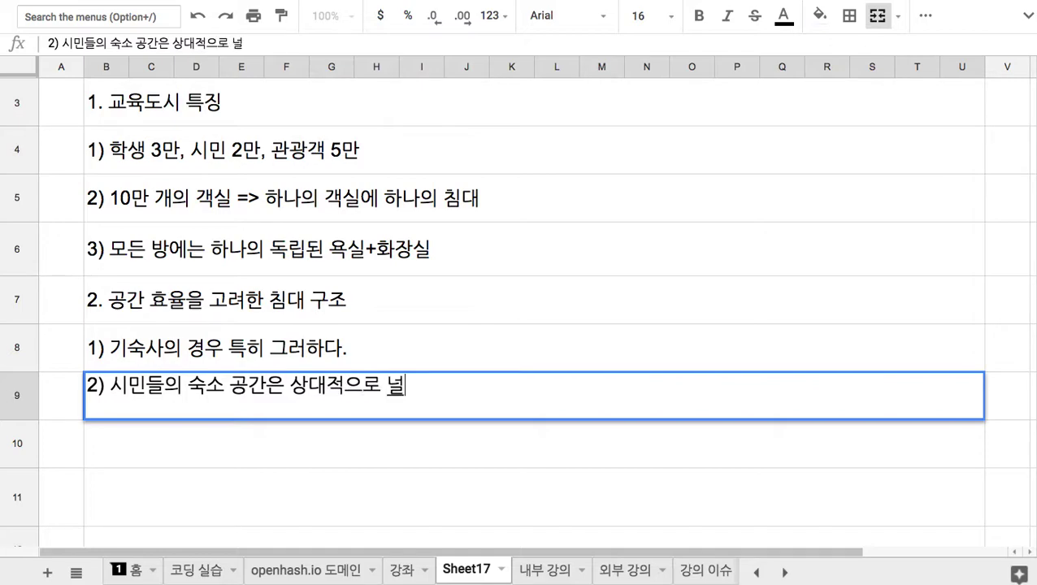
key(BackSpace)
key(BackSpace)
key(BackSpace)
text(넙ㄹ)
key(BackSpace)
key(BackSpace)
key(BackSpace)
text(러)
key(BackSpace)
key(BackSpace)
key(BackSpace)
text(넓으므로)
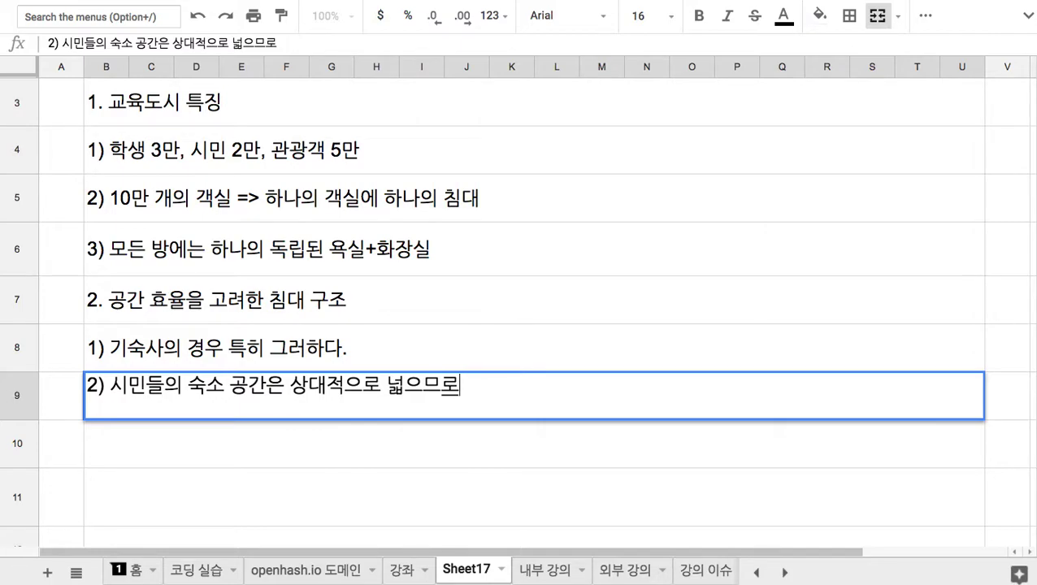
text(, 그에 적합)
text(한 디자)
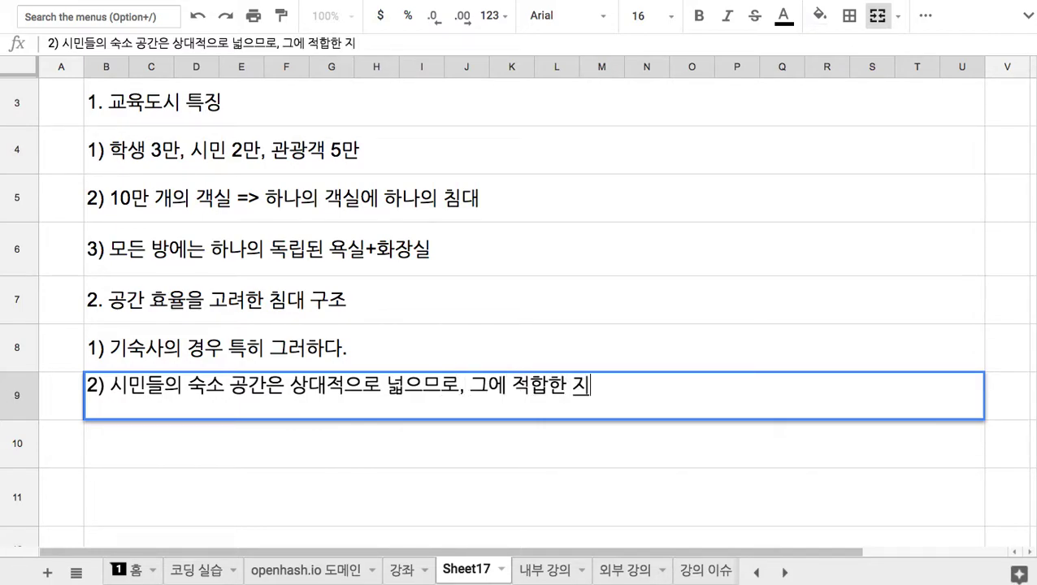
text(인.)
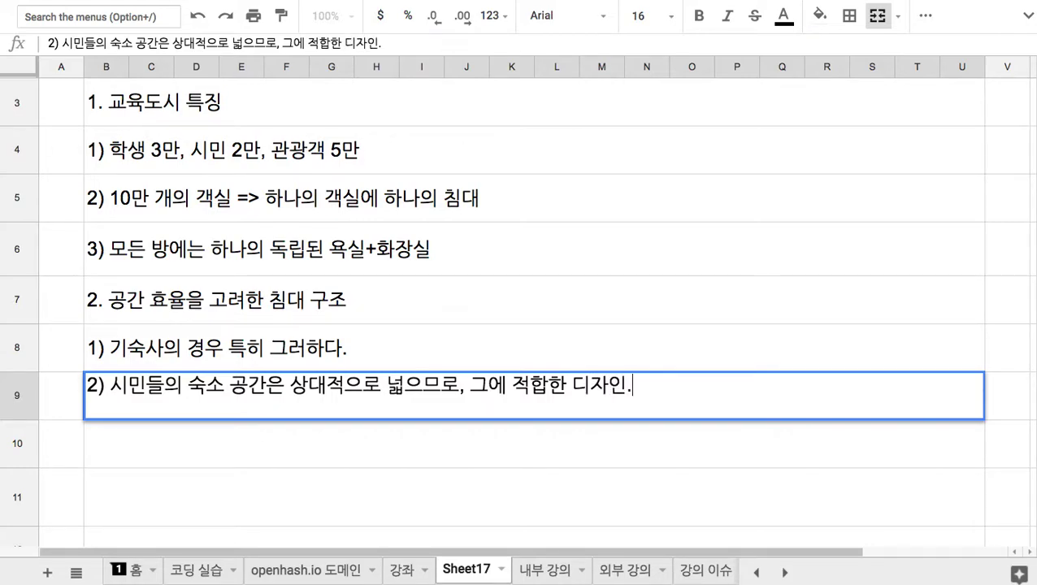
key(Return)
Enter the heading "3. 재질의 통일" in row 10.
text(3. )
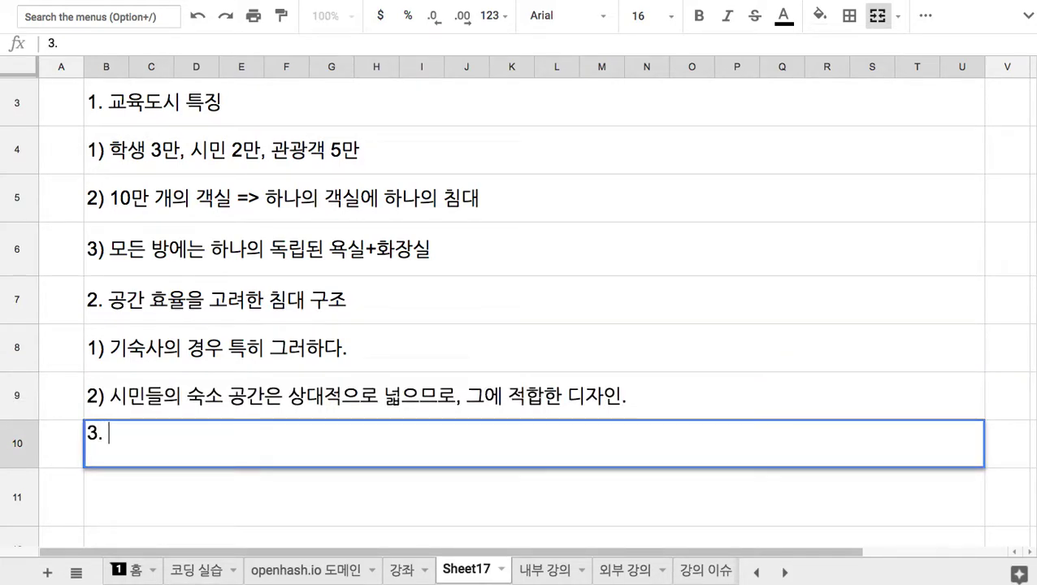
text(재질ㅇ의 통일)
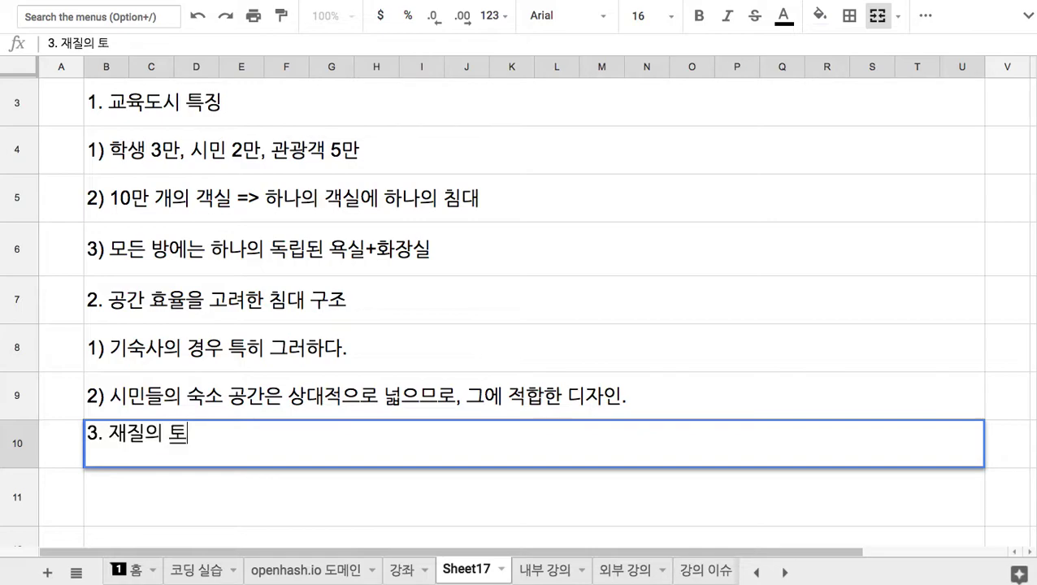
key(Return)
Write "1) 위생 => 살균 소독이 가능한 구조" in row 11.
text(1) 위생)
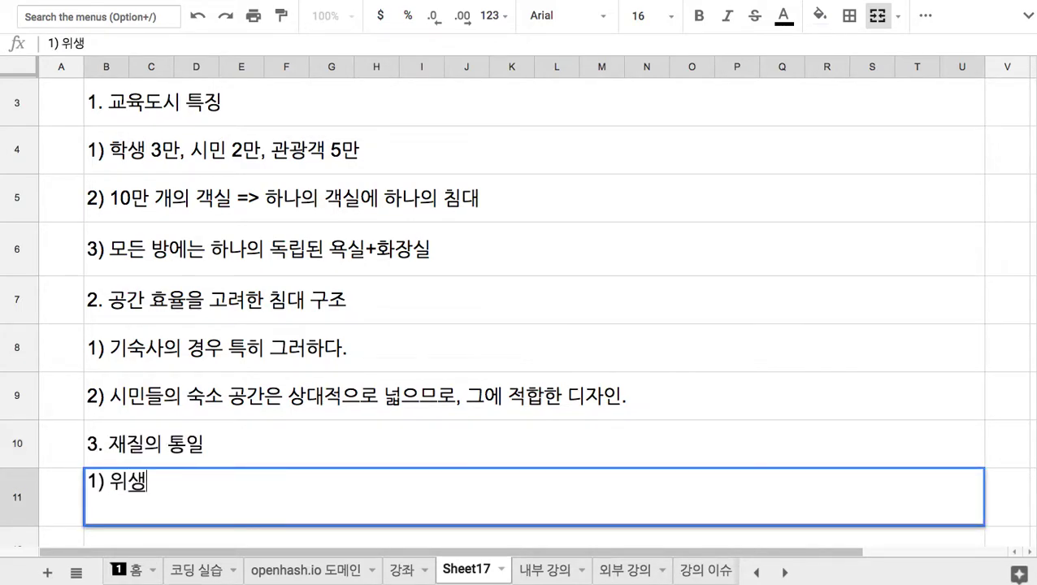
text( => 살균 ㅅ)
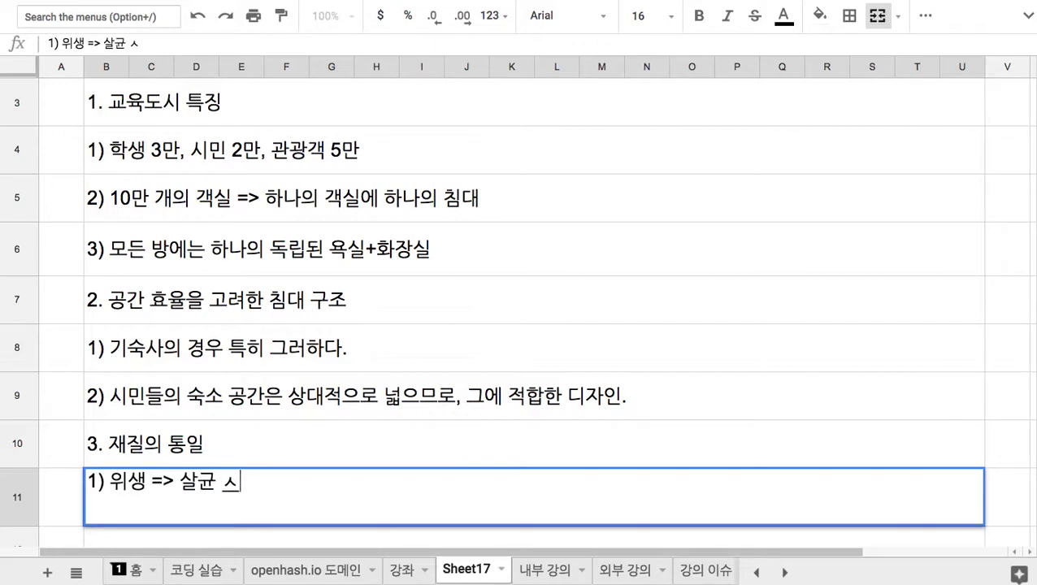
key(BackSpace)
text(소독이 가능한 구조)
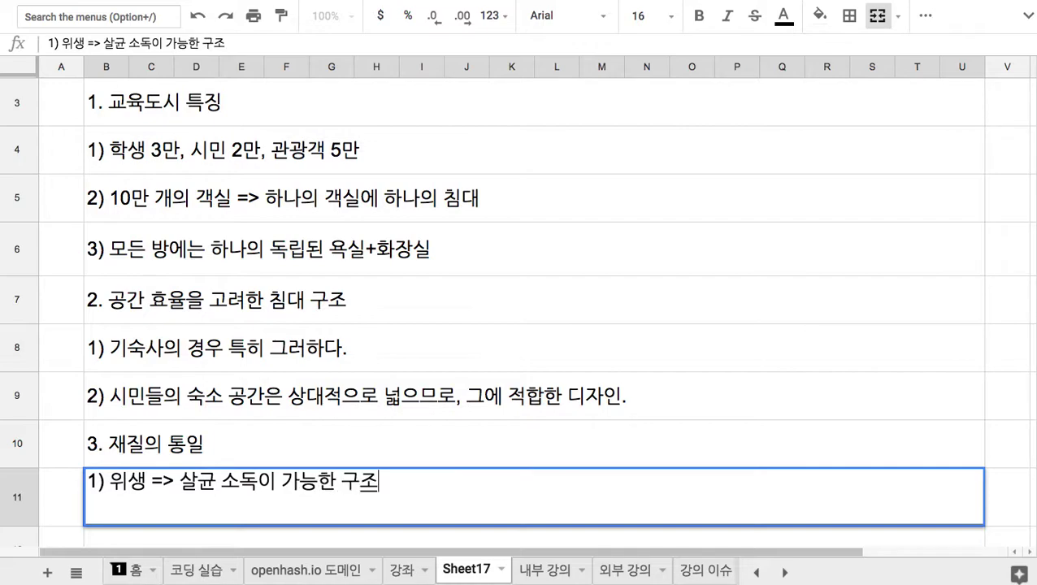
Insert "고압 고온 증기" before "살균" in the hygiene line of row 11.
click(179, 480)
text(공ㅇ)
key(BackSpace)
key(BackSpace)
text(고아)
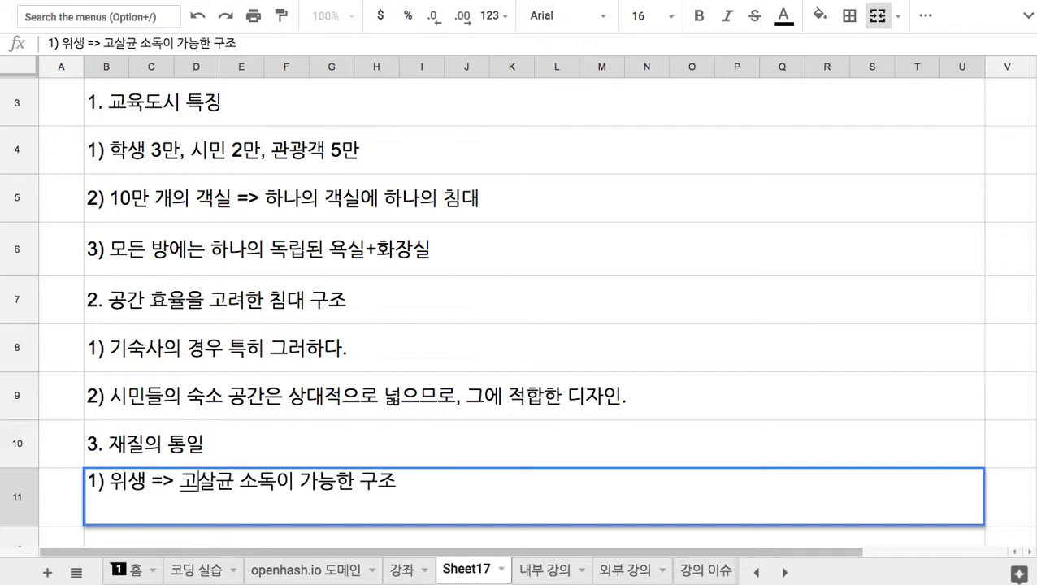
text(ㅂ 고온 증기)
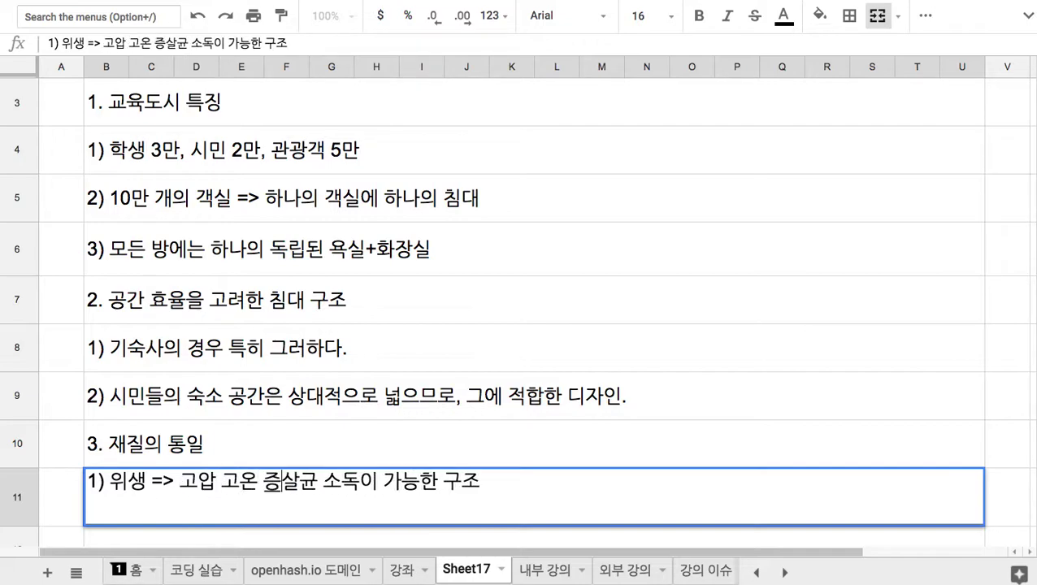
click(273, 410)
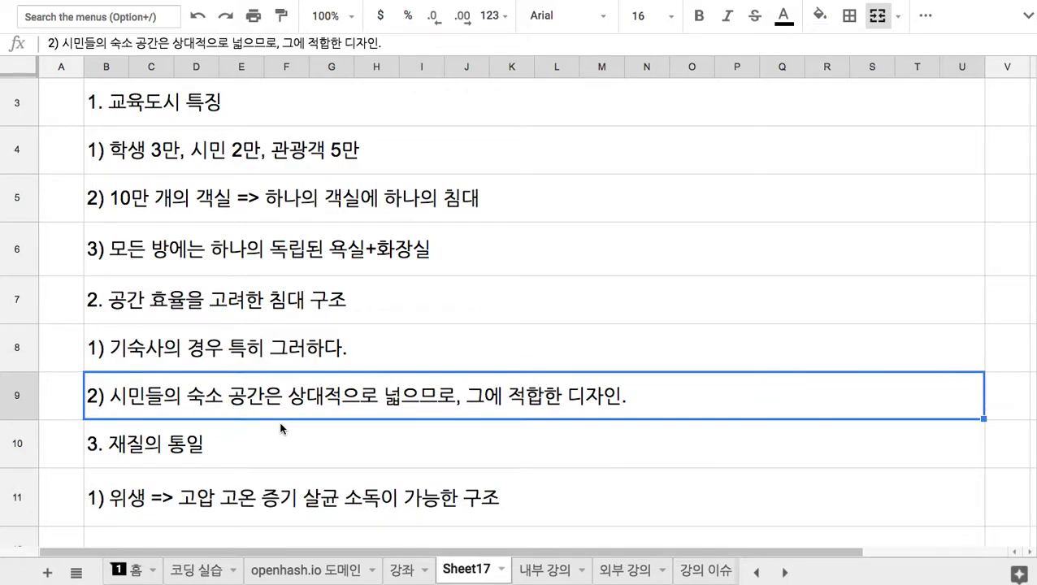
click(299, 439)
scroll(308, 447, down, 1)
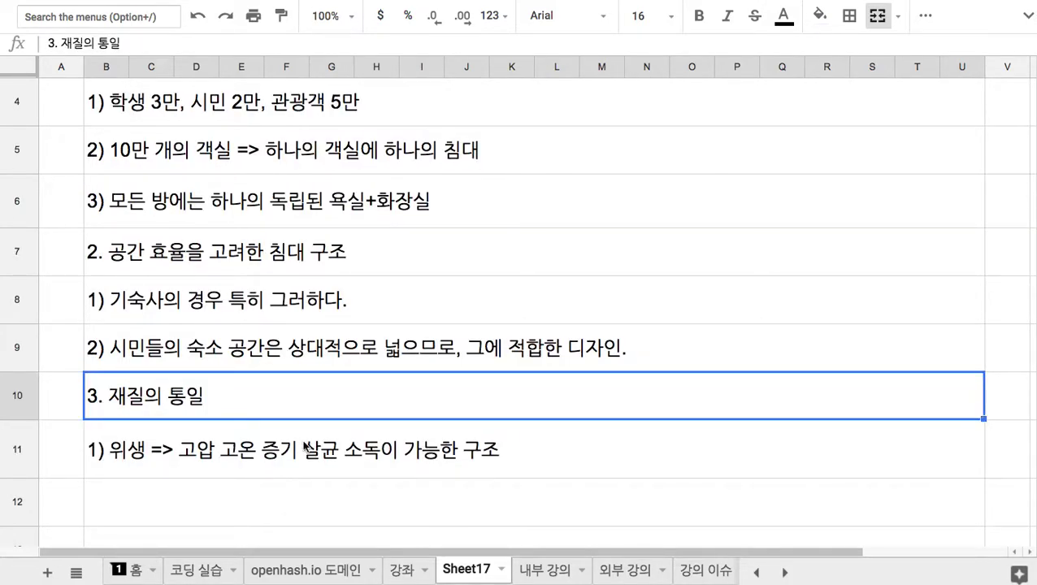
Highlight the phrase "고압 고온 증기" in the hygiene line of row 11.
click(307, 447)
scroll(293, 443, down, 4)
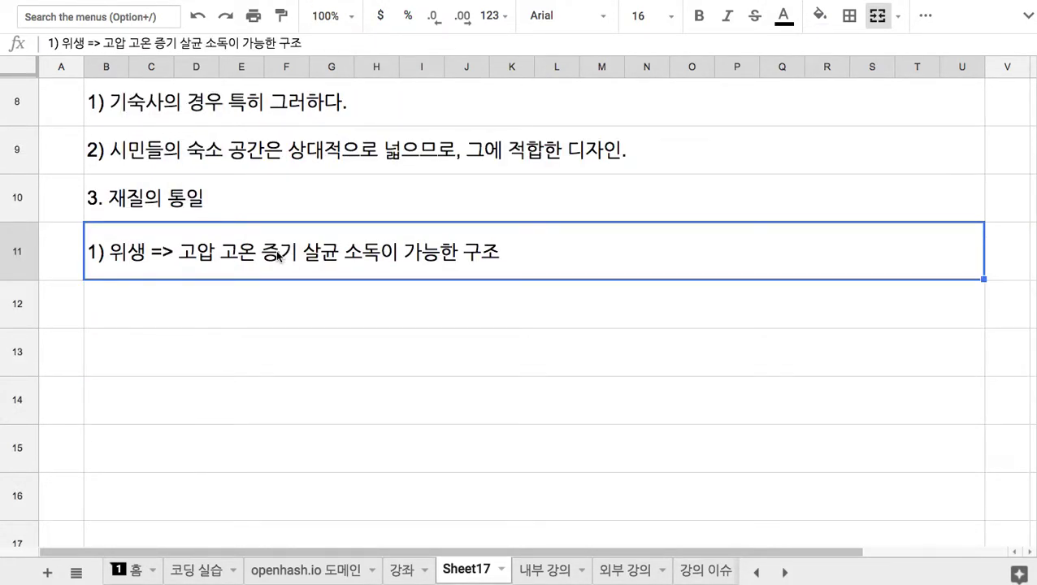
double_click(279, 255)
drag(196, 235, 303, 235)
click(191, 235)
drag(186, 237, 295, 242)
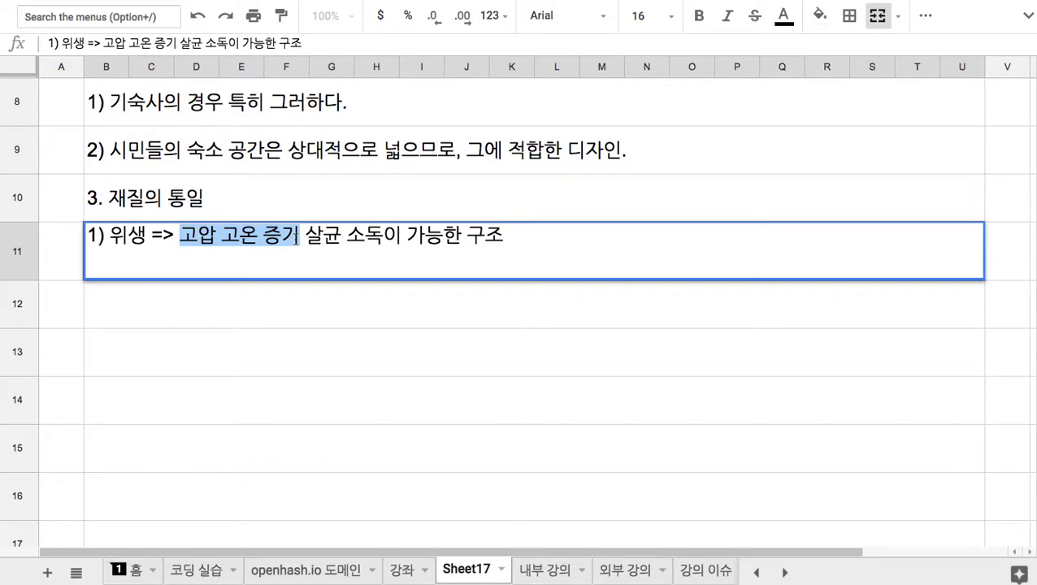
Write "2) 요추와 경추 등 척추 구조에 적합한 형태:" in row 12.
click(300, 304)
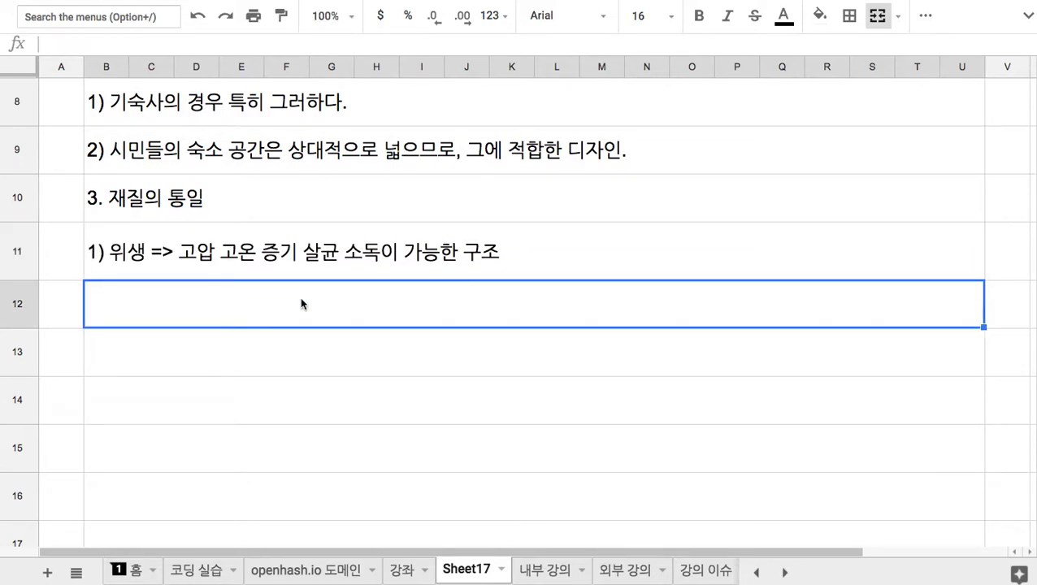
text(2) 요)
text(충)
text(와 경추 등 척)
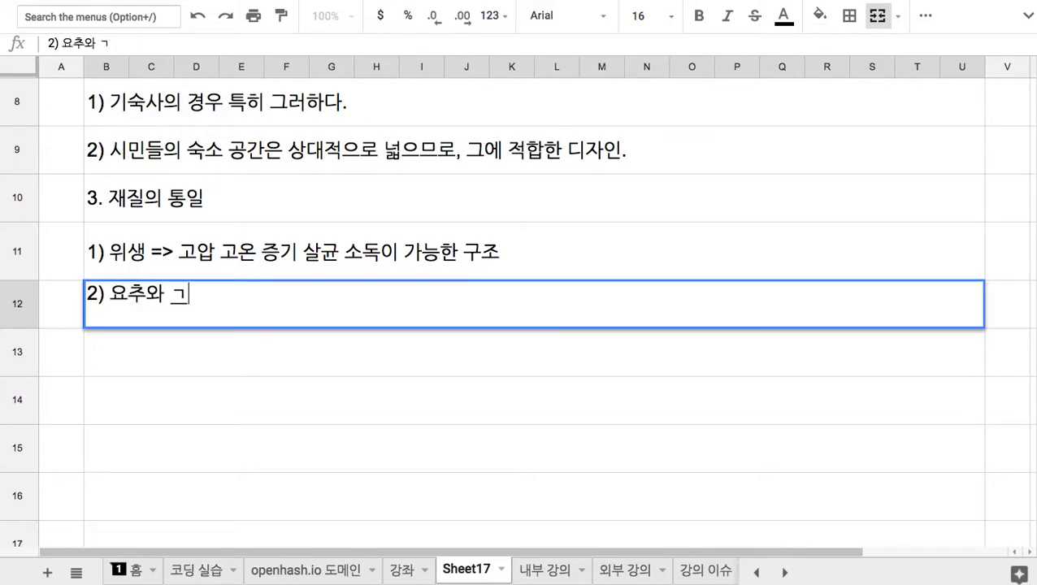
text(추)
text(에 )
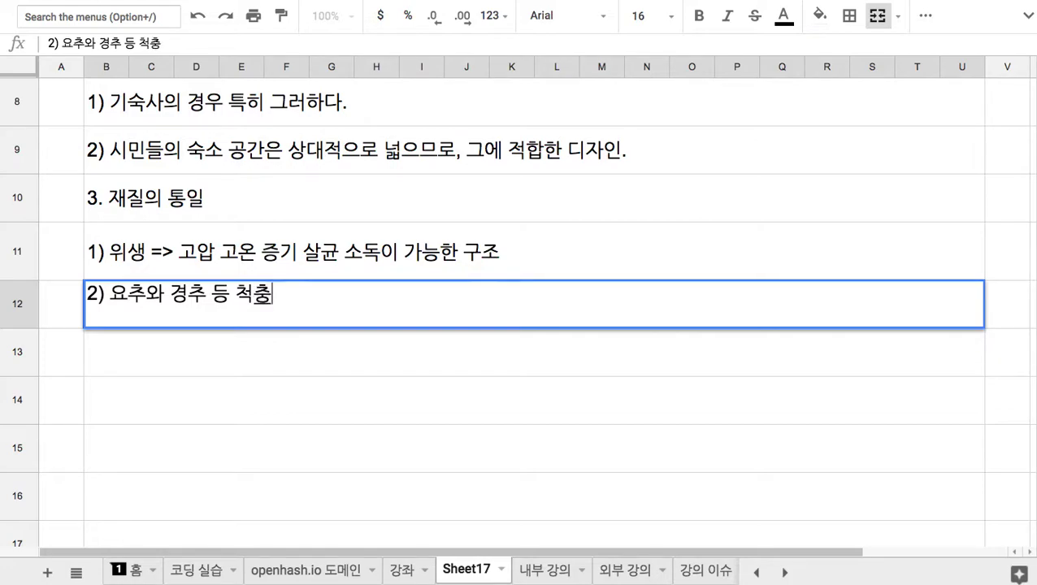
text(ㅁ)
key(BackSpace)
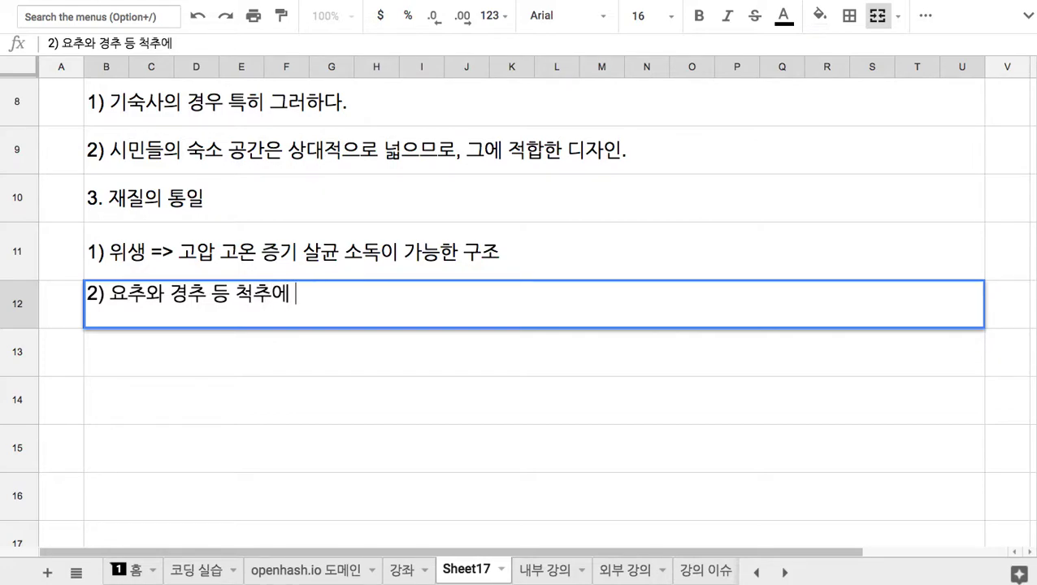
key(BackSpace)
key(BackSpace)
text(구조에 적합ㅎ한 )
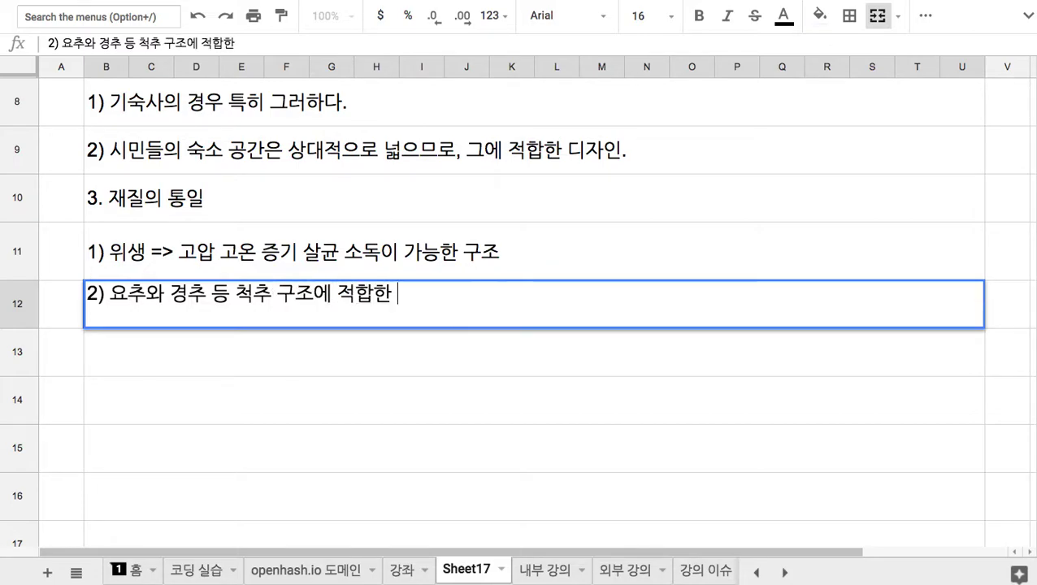
text(형태: )
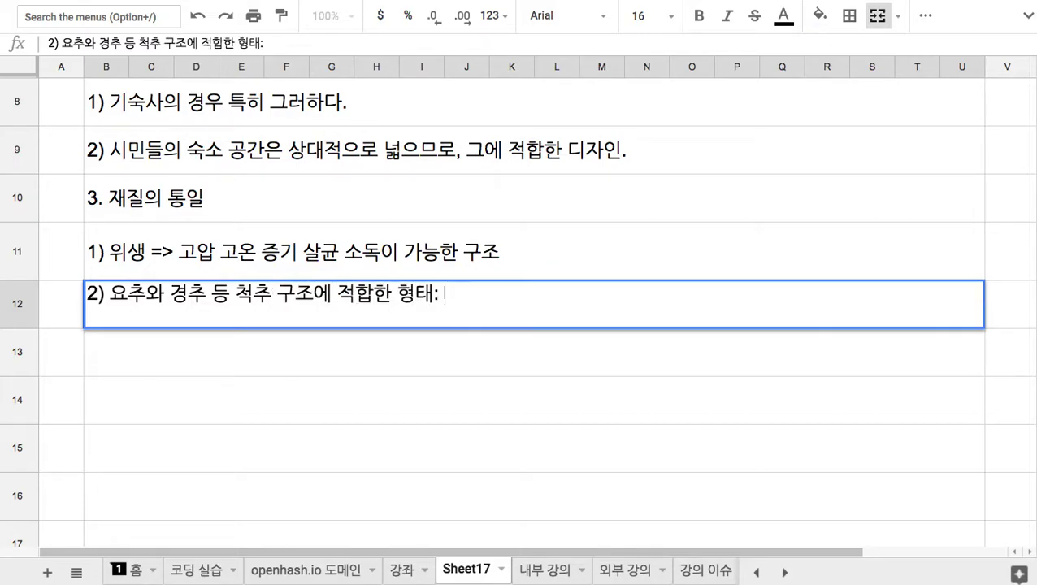
Complete the spine-support line in row 12 with "경도 등급 1 ~ 5등.", with spaces around the tilde.
text(경도 )
text(등급 1)
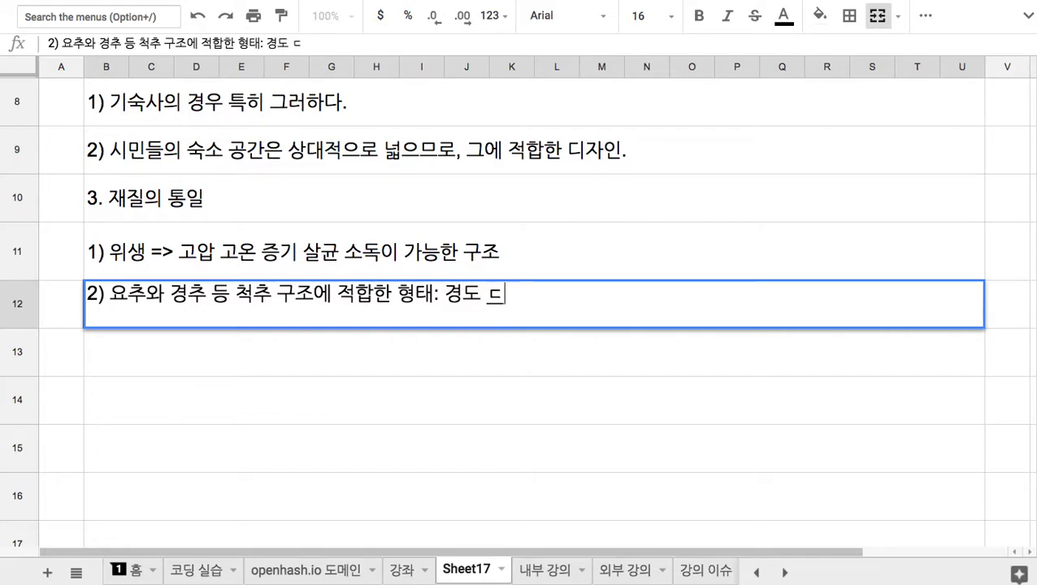
text(~5등.)
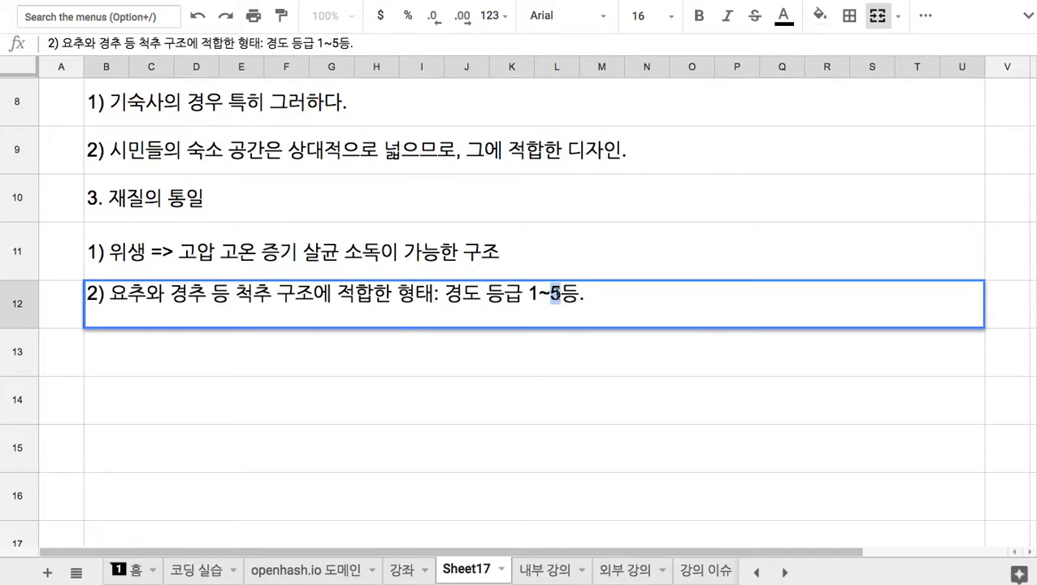
double_click(534, 294)
key(Right)
key(Right)
drag(528, 294, 568, 296)
Enter "3) 신장과 체중 각각에 부합하는 형태" in row 13.
click(467, 352)
text(3) 심)
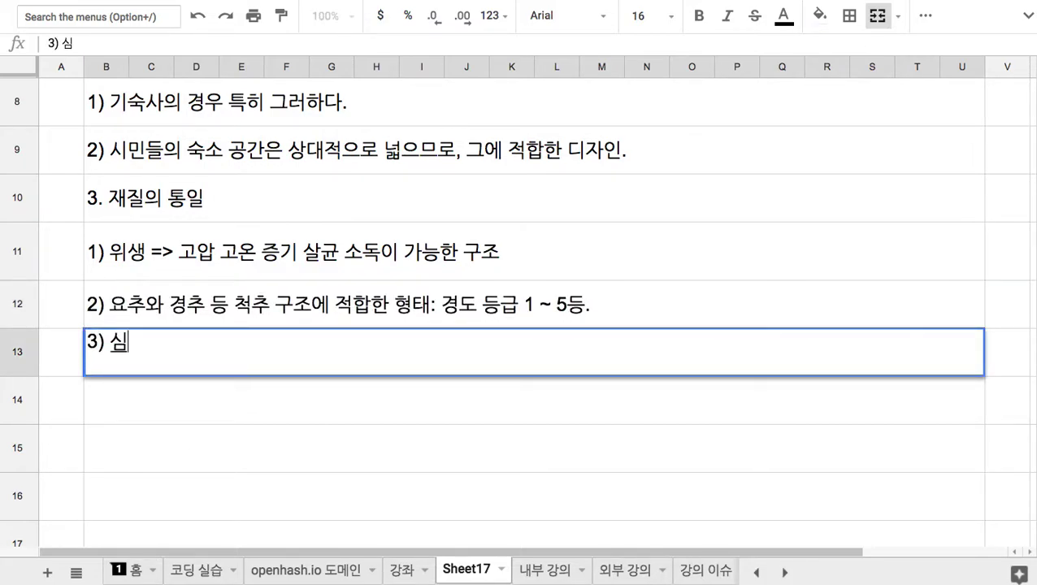
key(BackSpace)
key(BackSpace)
key(BackSpace)
text(신장)
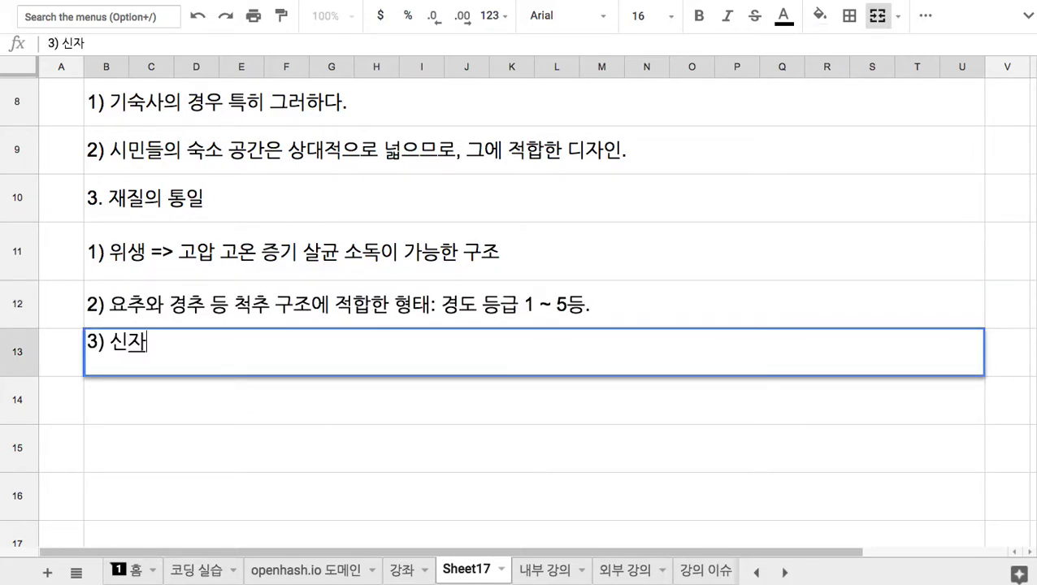
text(과 모)
key(BackSpace)
key(BackSpace)
key(BackSpace)
text(ㅊ)
key(BackSpace)
text(체중 ㄱ)
text(각각에 부합하)
text(는 형태)
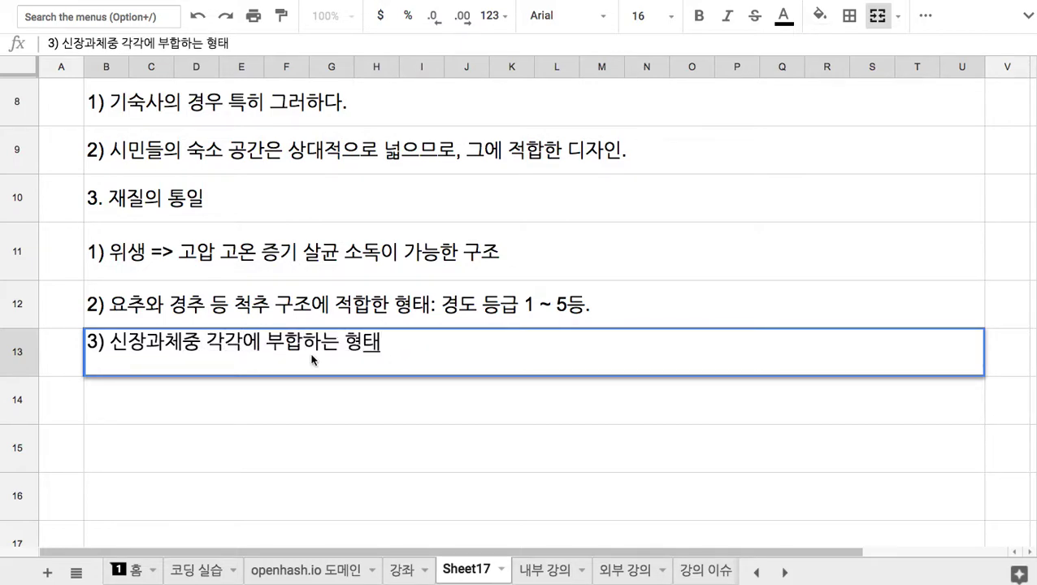
click(171, 345)
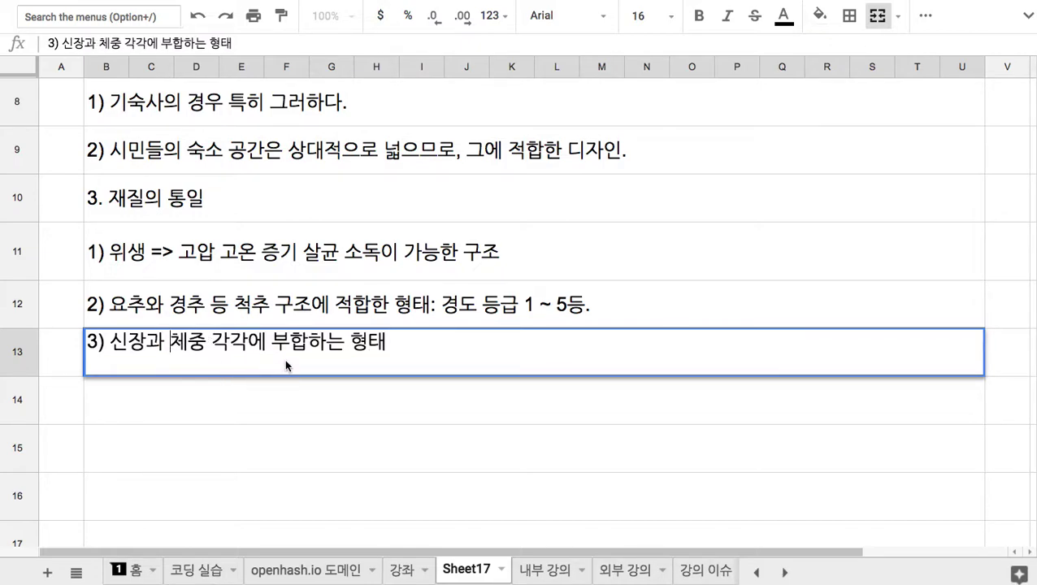
click(418, 343)
Highlight the words of the material heading in row 10 and "경도" in row 12.
click(160, 209)
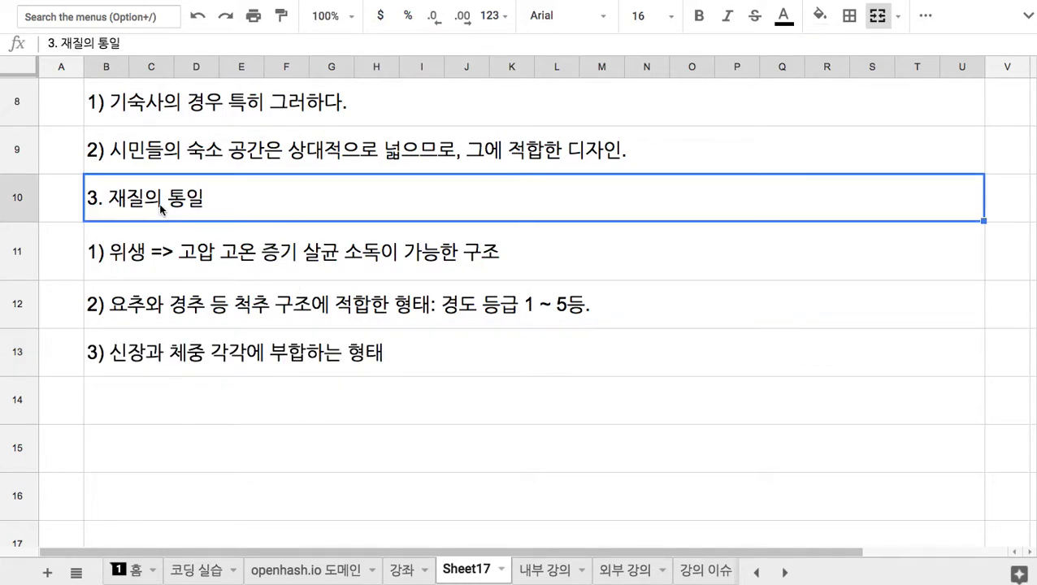
double_click(160, 210)
drag(126, 196, 194, 195)
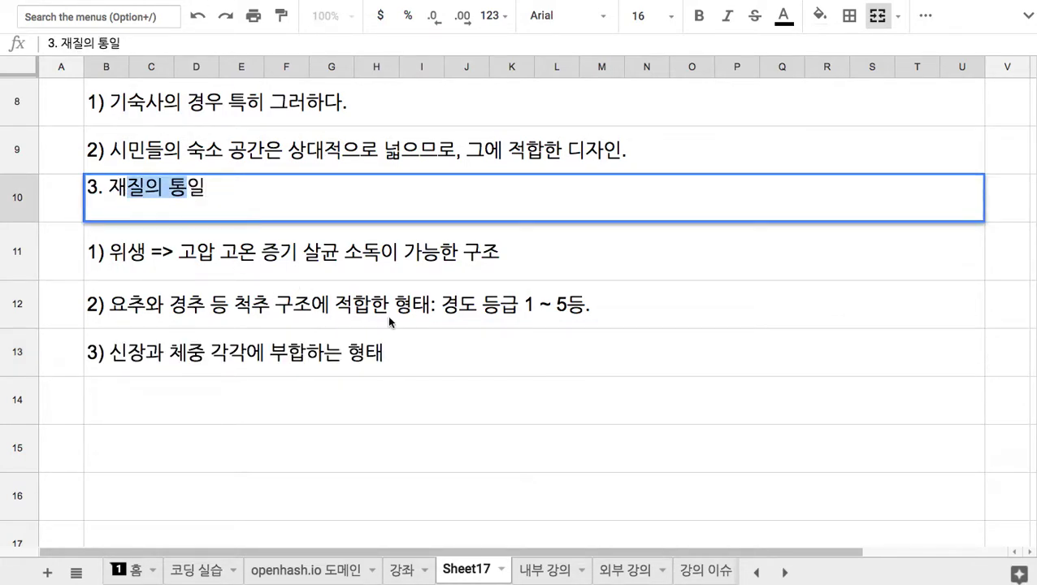
click(461, 316)
double_click(460, 317)
drag(445, 296, 481, 295)
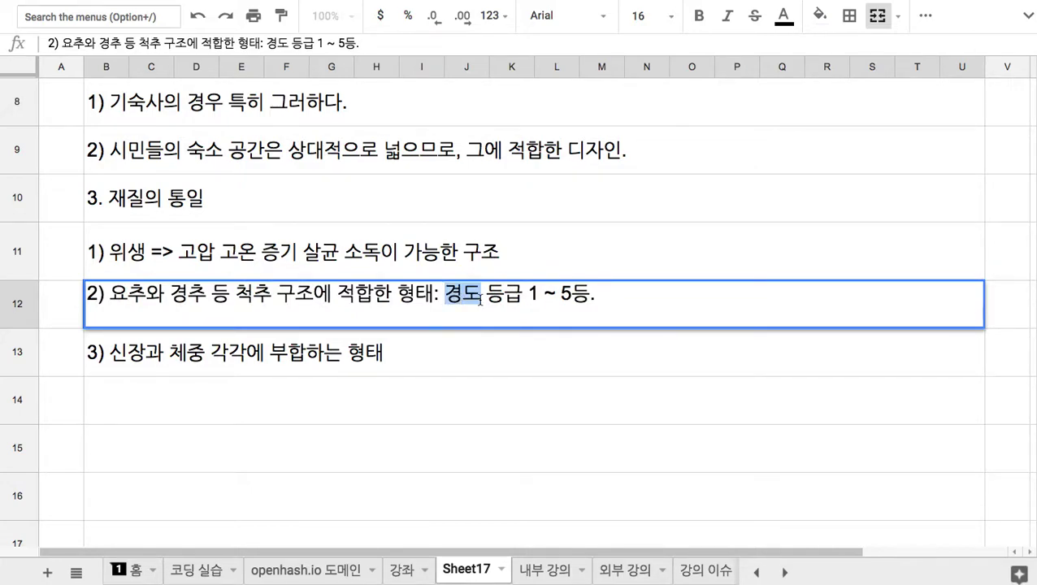
Append ": 100가지 이상의 침대 타입" to the height and weight line in row 13.
double_click(402, 357)
text(: )
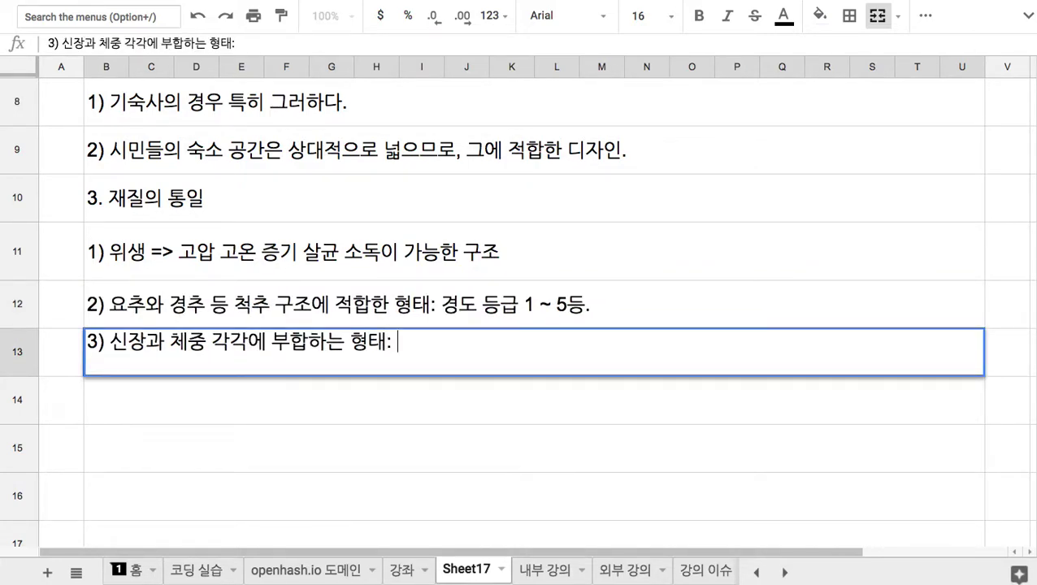
text(100가지 이)
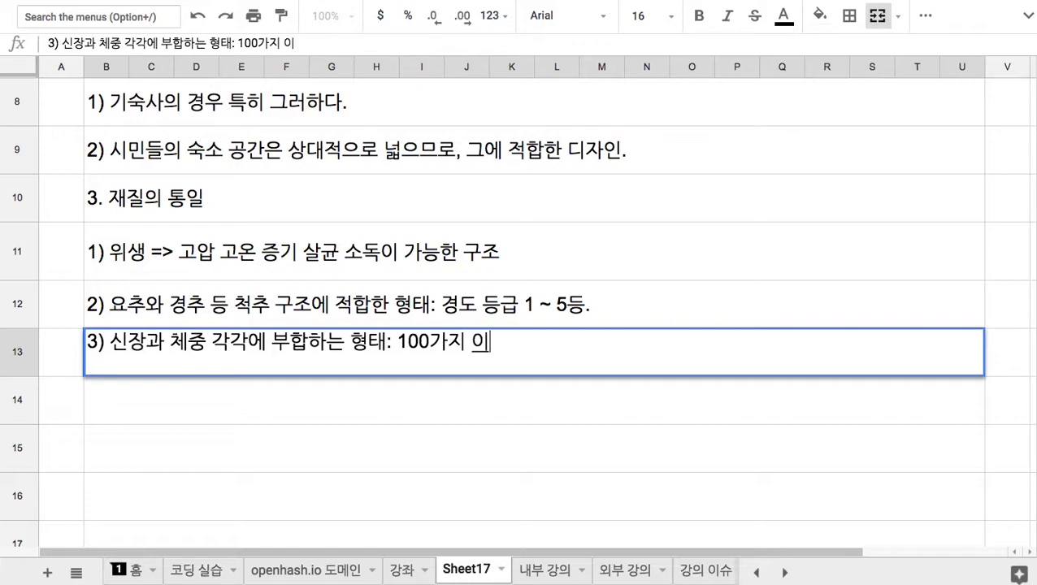
text(상ㅇㅢ ㅌ)
text(침대 타입)
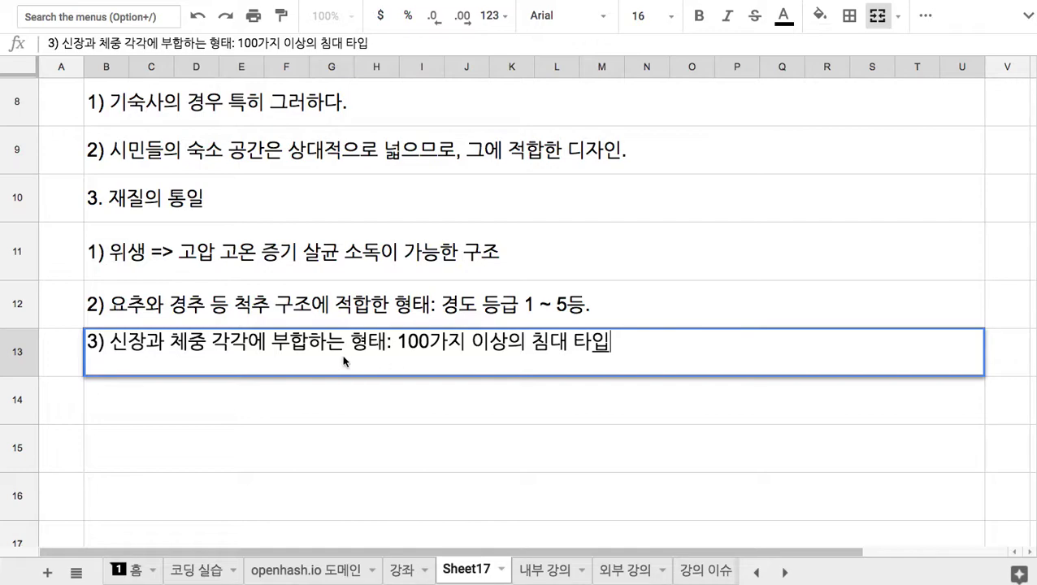
Move the ": 100가지 이상의 침대 타입" text out of row 13 into row 14, numbered "4.".
drag(386, 343, 639, 358)
key(super+c)
key(BackSpace)
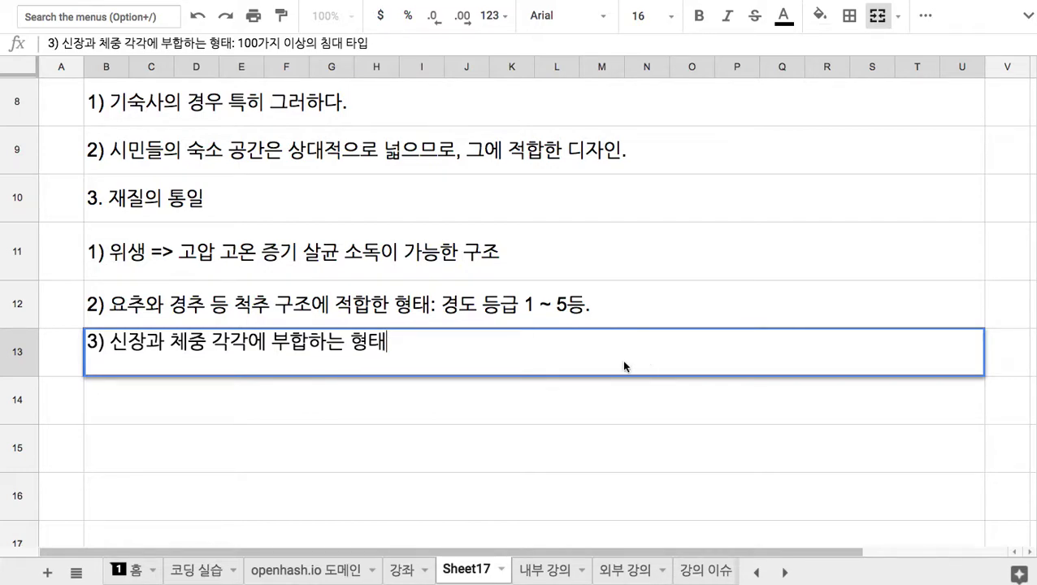
click(305, 421)
text(4.)
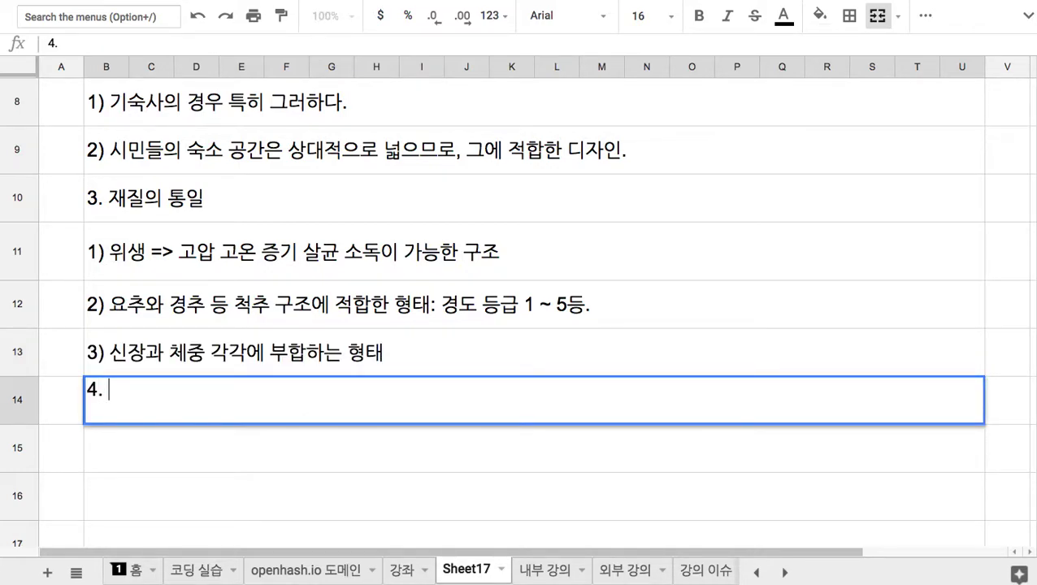
key(super+v)
Replace the colon before "100가지" in row 14 with "구조, 형태, 경도 등에 따른".
key(alt+Left)
key(alt+Left)
key(alt+Left)
key(alt+Left)
key(BackSpace)
key(BackSpace)
text(구ㅗ,)
key(BackSpace)
key(BackSpace)
key(BackSpace)
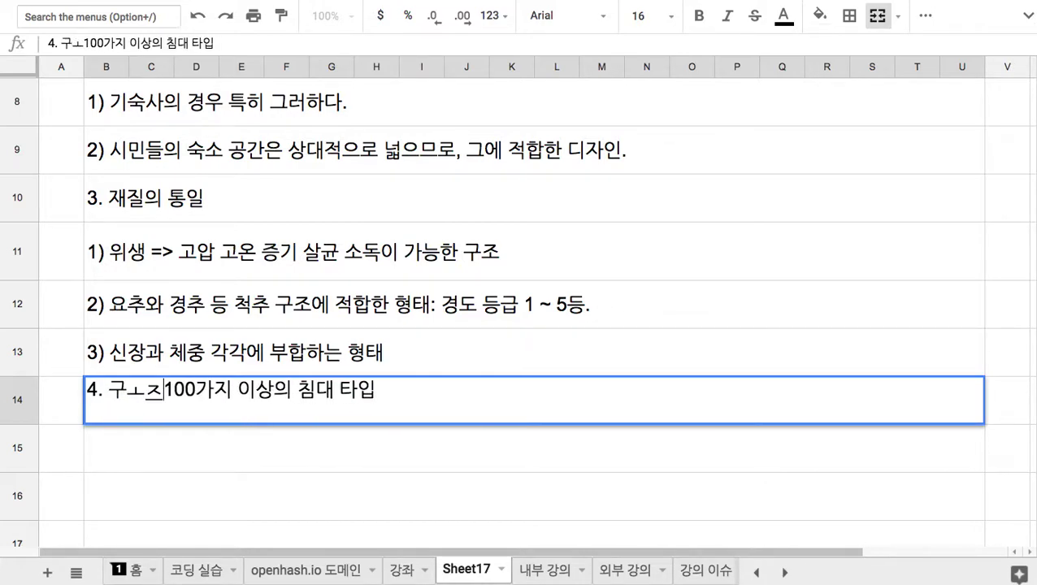
text(조, 형)
text(태, 경도 )
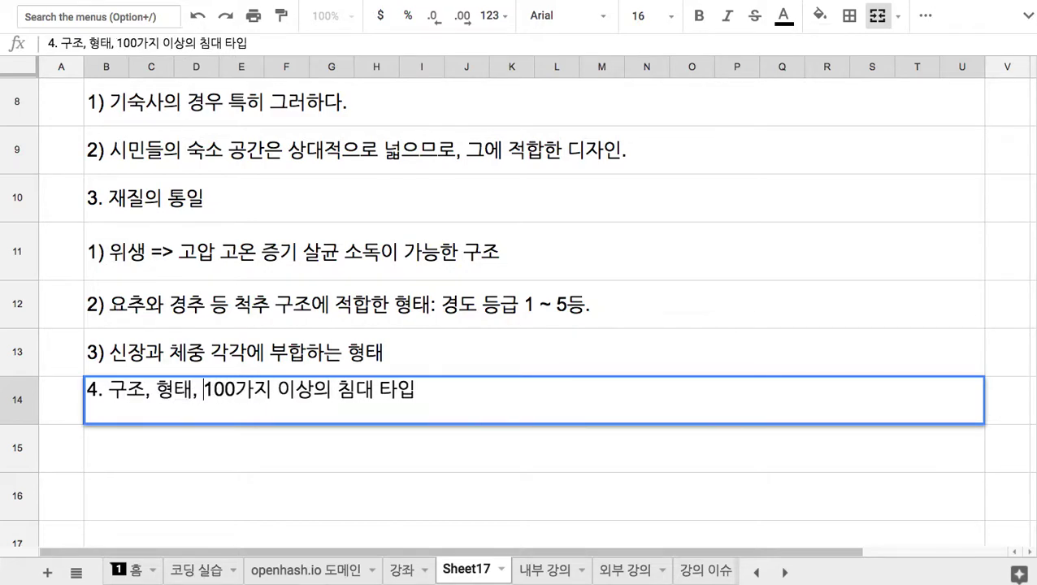
text(등에 따른)
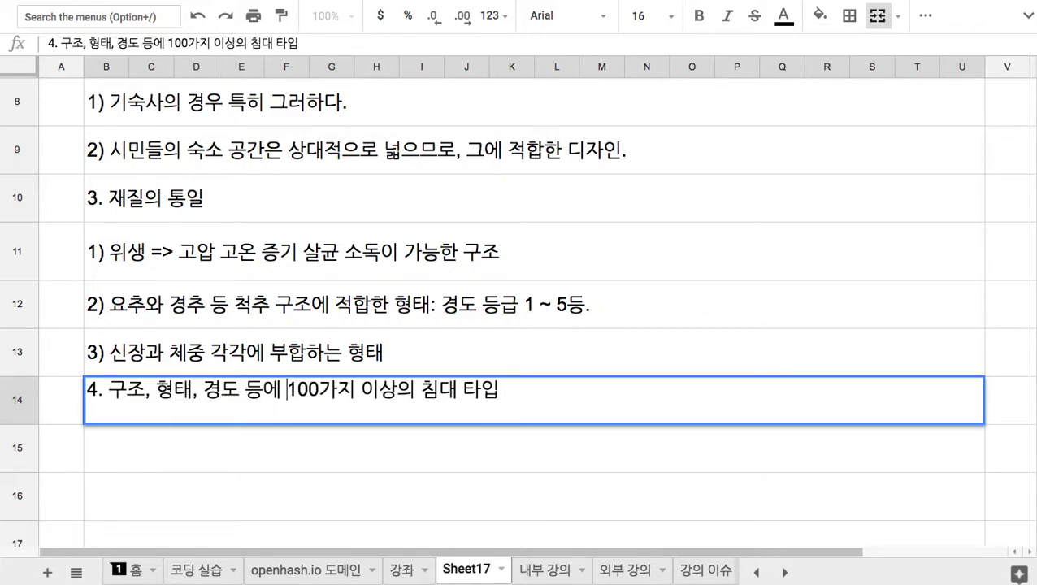
Write "5. 침대 교환이 용이하다는 점을 고려" in row 15.
click(177, 436)
text(5. )
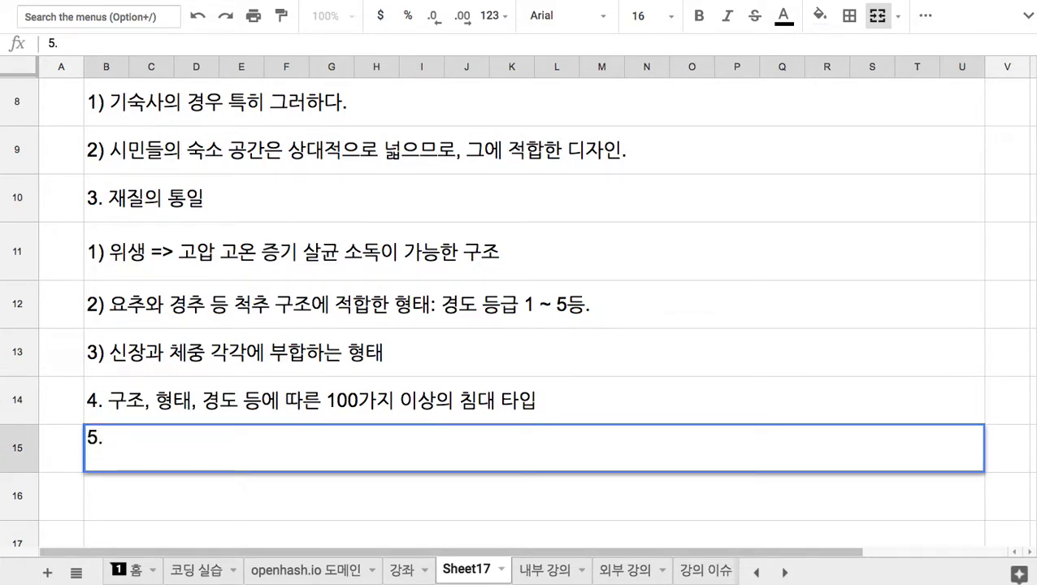
text(침대 )
text(교환이 여)
text(ㅛㅇ)
key(BackSpace)
key(BackSpace)
key(BackSpace)
text(용이한느)
key(BackSpace)
key(BackSpace)
text(다는 점을 고려)
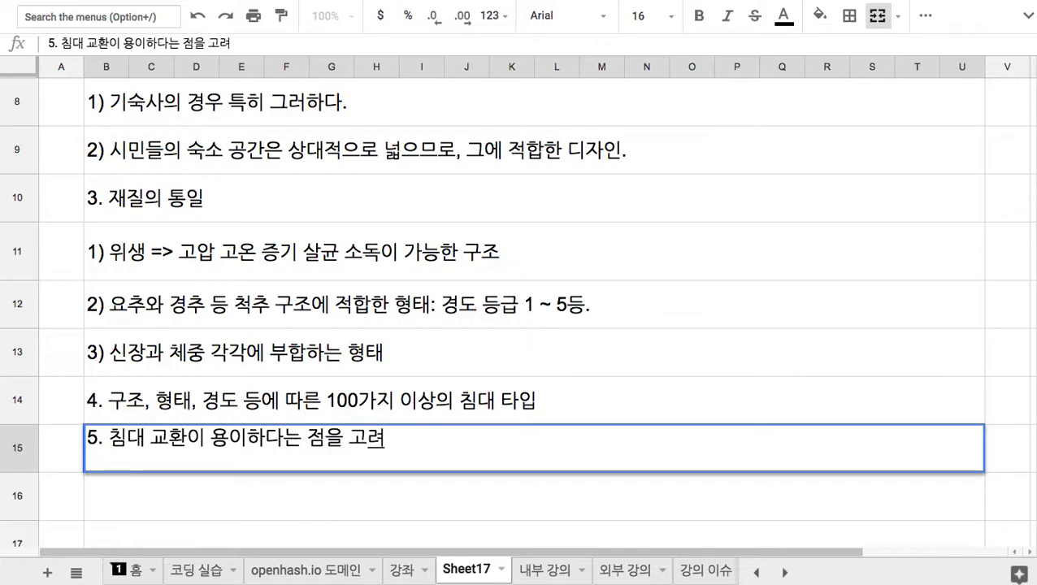
Append ": Storage 수풀" to the bed-exchange line in row 15.
text(: Sto)
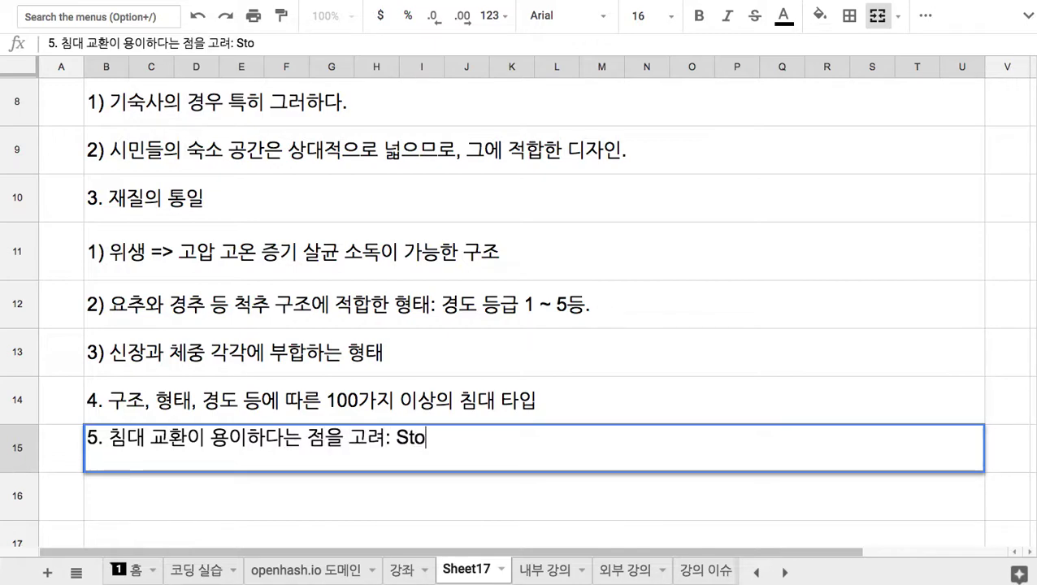
text(rage ㅂ)
key(BackSpace)
text(숲)
text(풀)
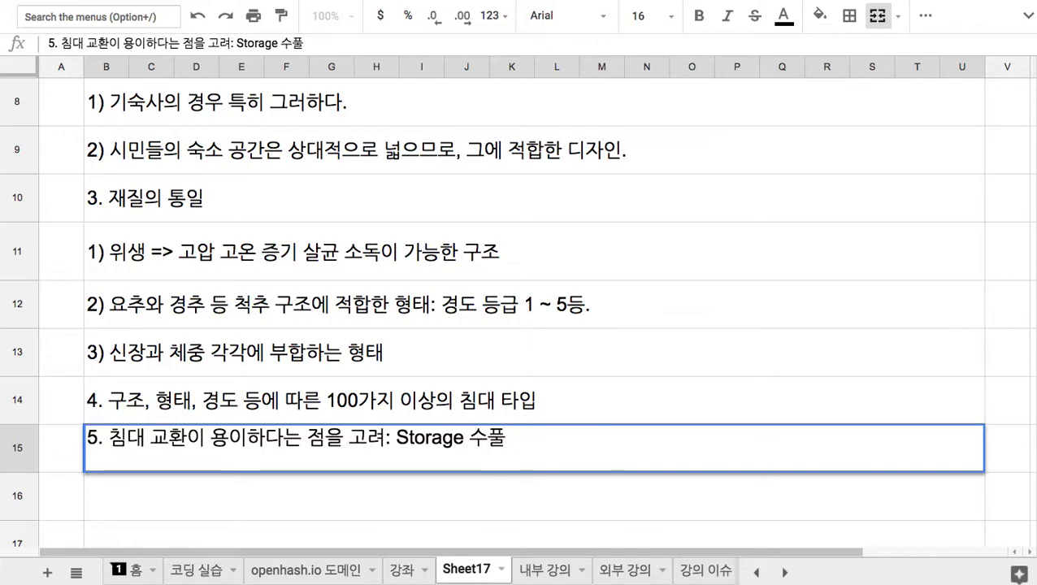
Highlight "Storage 수풀" in row 15, the bed type words in row 14 and "고압 고온 증기 살균" in row 11.
drag(396, 440, 501, 443)
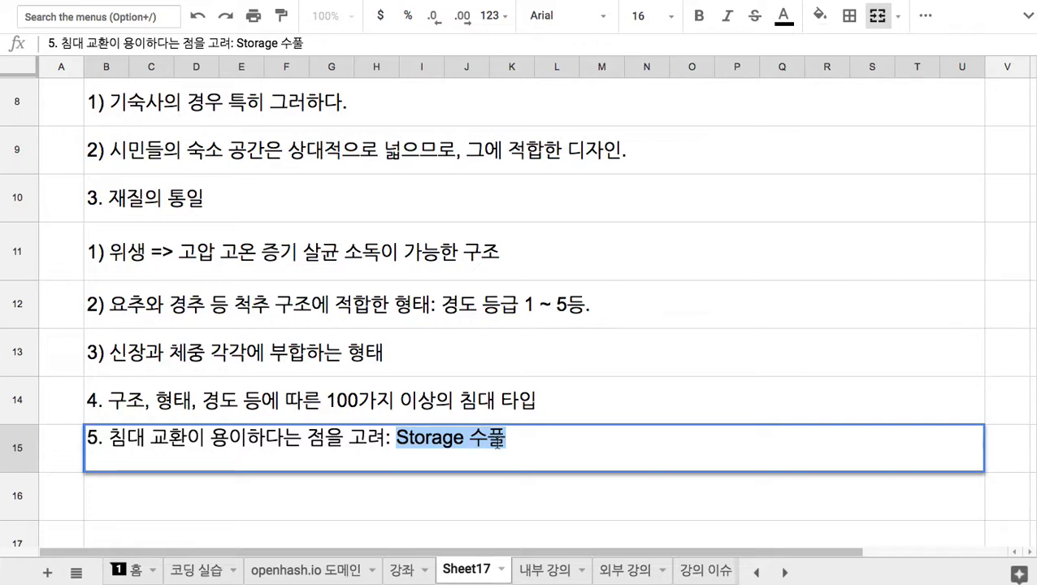
double_click(453, 408)
drag(464, 391, 530, 396)
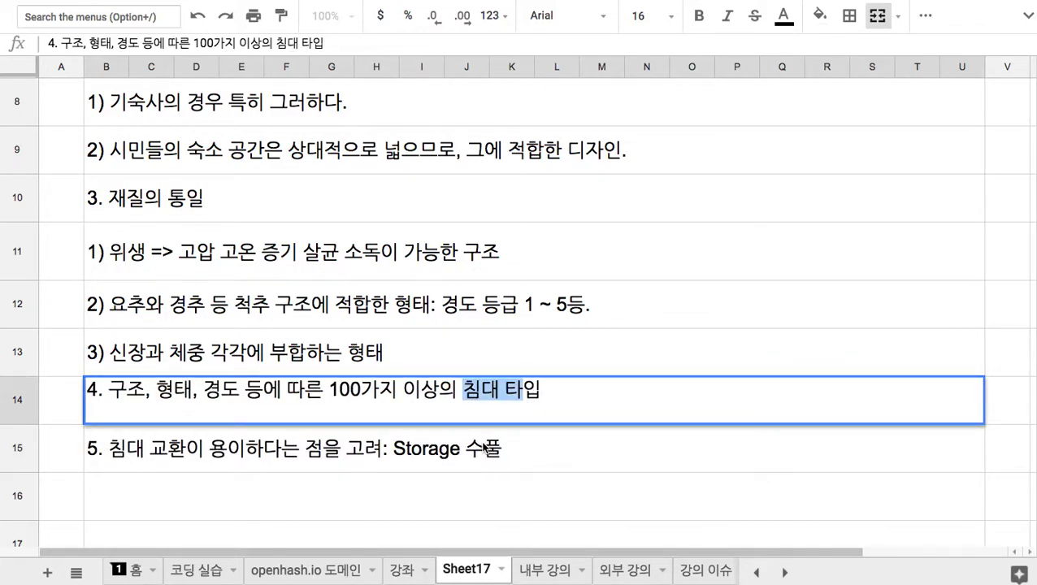
double_click(186, 236)
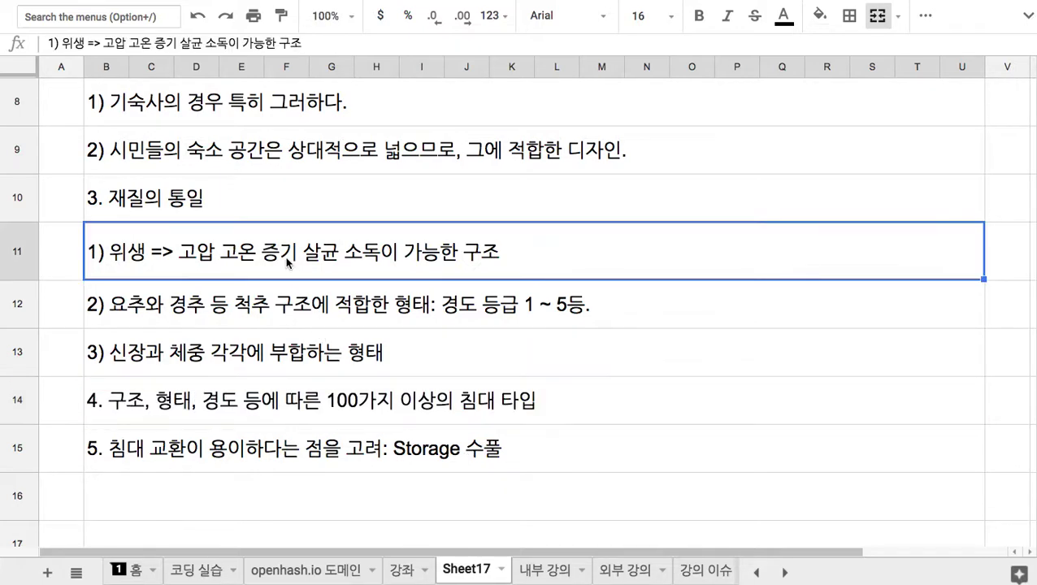
drag(185, 236, 335, 237)
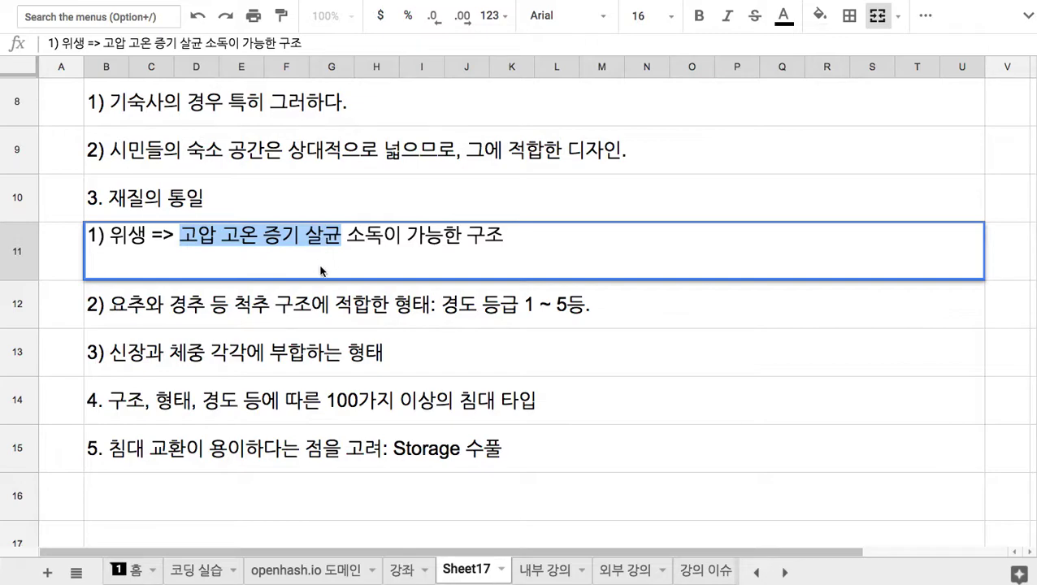
Return to the start of the outline and select the "Bed 수풀" title in row 2.
click(417, 436)
scroll(412, 423, up, 5)
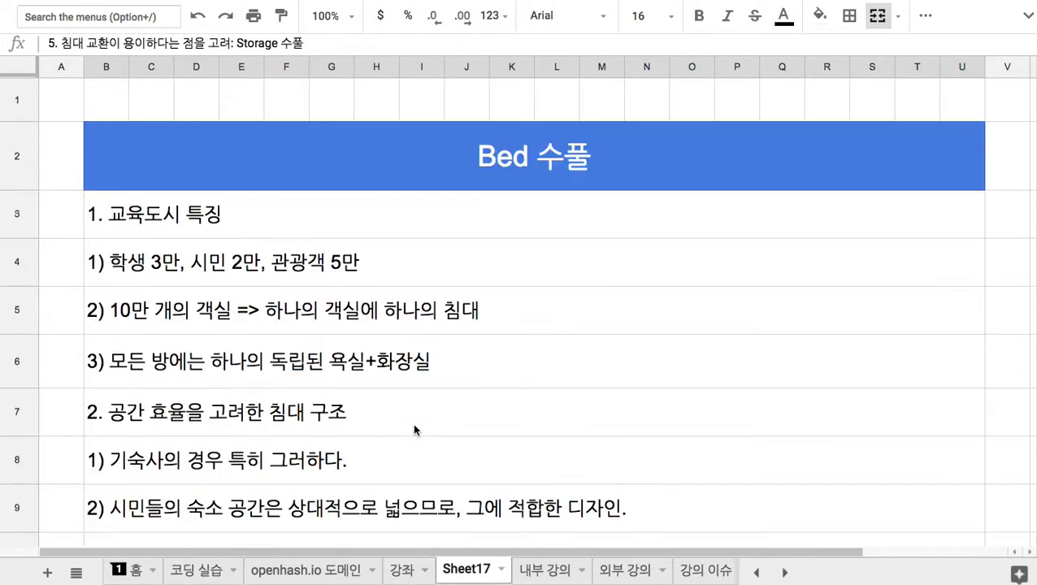
click(500, 167)
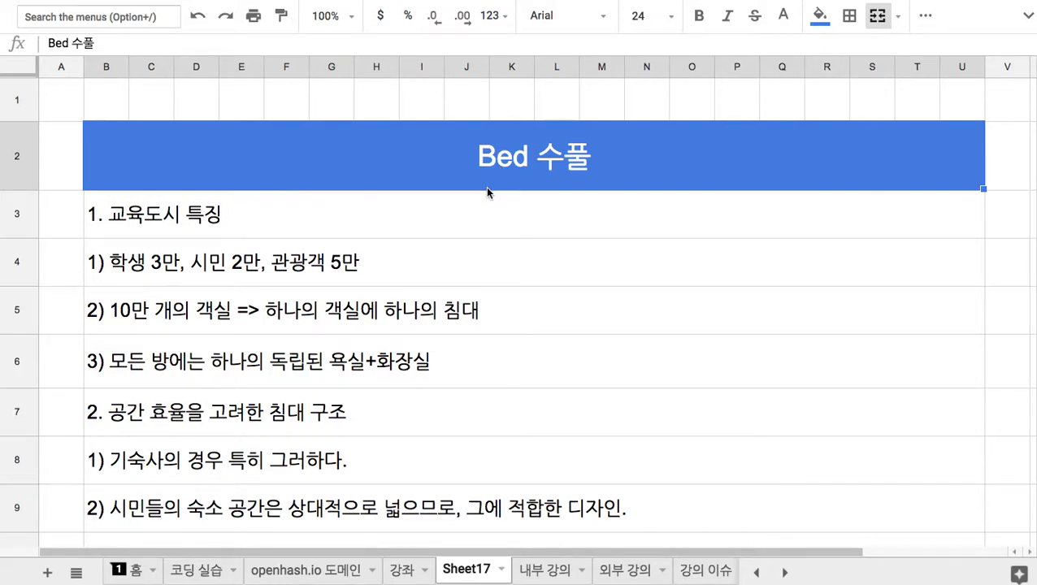
Begin the sixth outline point in row 16 with "6. 시민 만족도를 조사하고,".
scroll(488, 191, down, 2)
click(489, 193)
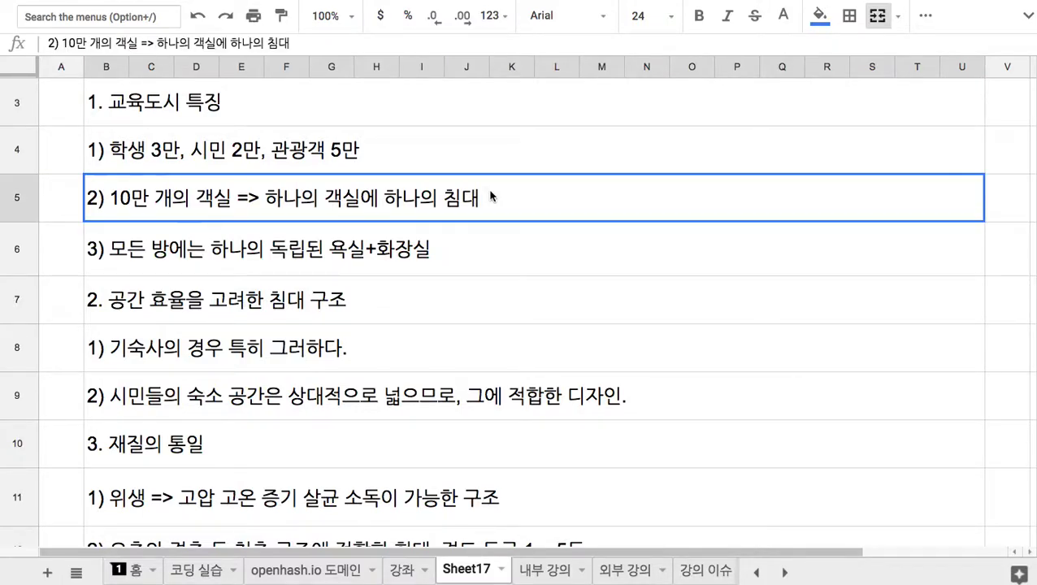
scroll(519, 309, down, 15)
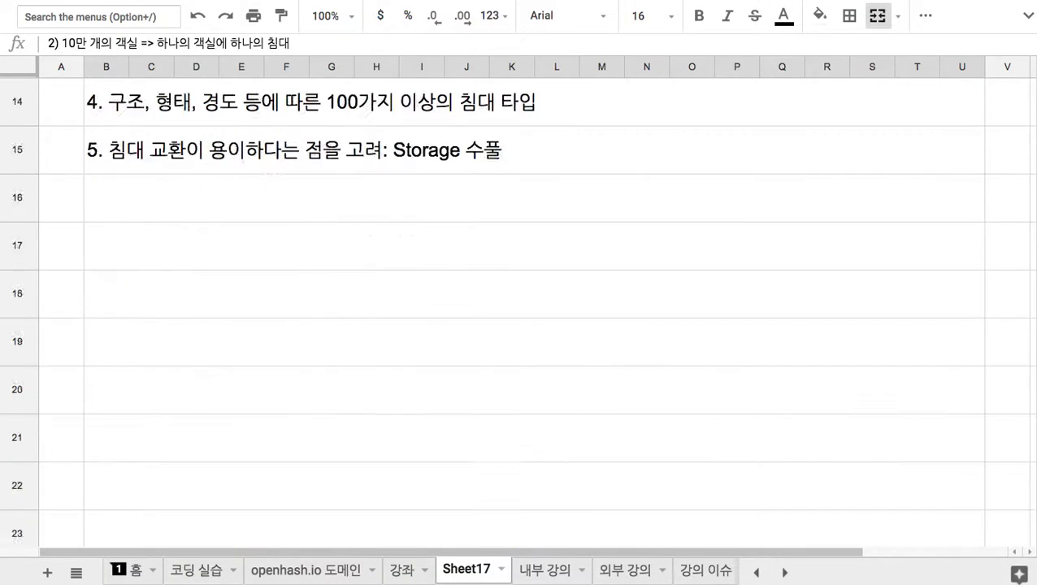
scroll(518, 309, up, 10)
scroll(702, 270, down, 1)
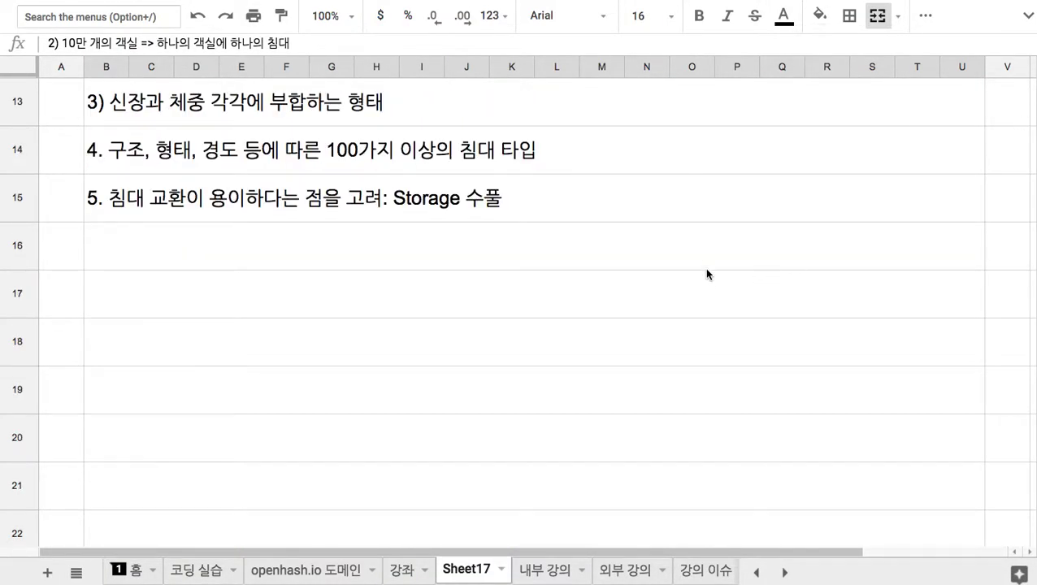
click(702, 267)
text(6. 침)
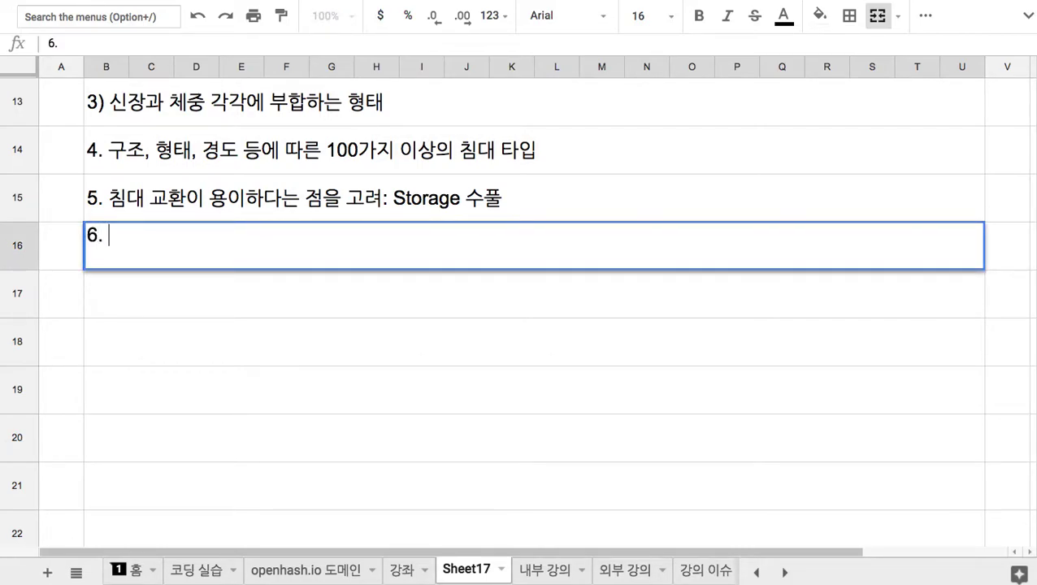
key(BackSpace)
key(BackSpace)
key(BackSpace)
text(시민 만)
key(BackSpace)
key(BackSpace)
text(만조)
text(족도를 조사하고, )
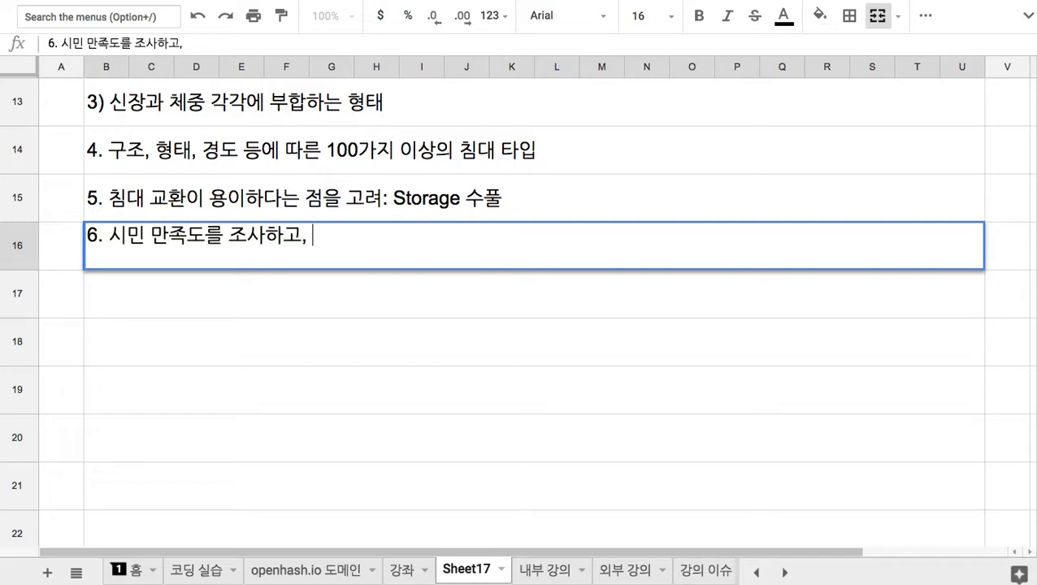
Complete the row 16 line with "개선책을 강구하는 등의 과정이 자동화될 수 있도록 시스템을 구성(코딩)".
text(개선책)
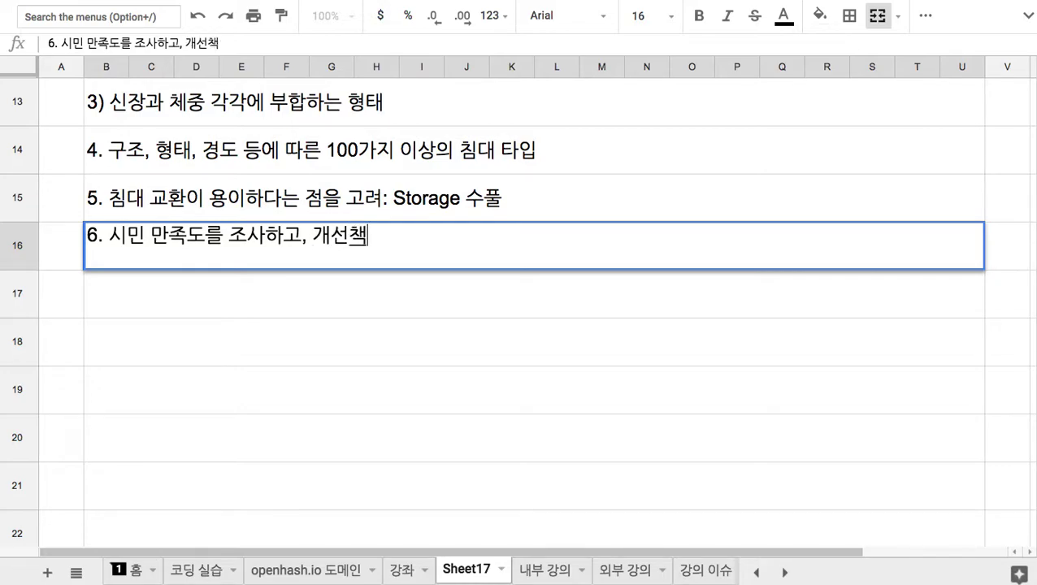
text(을 강구하)
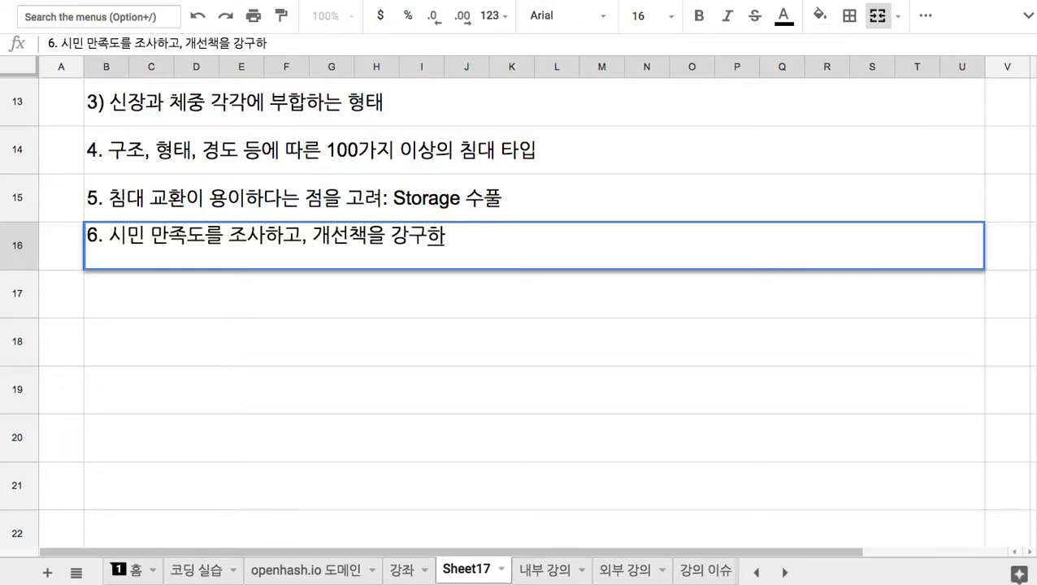
text(는 등의 과정이 자동화)
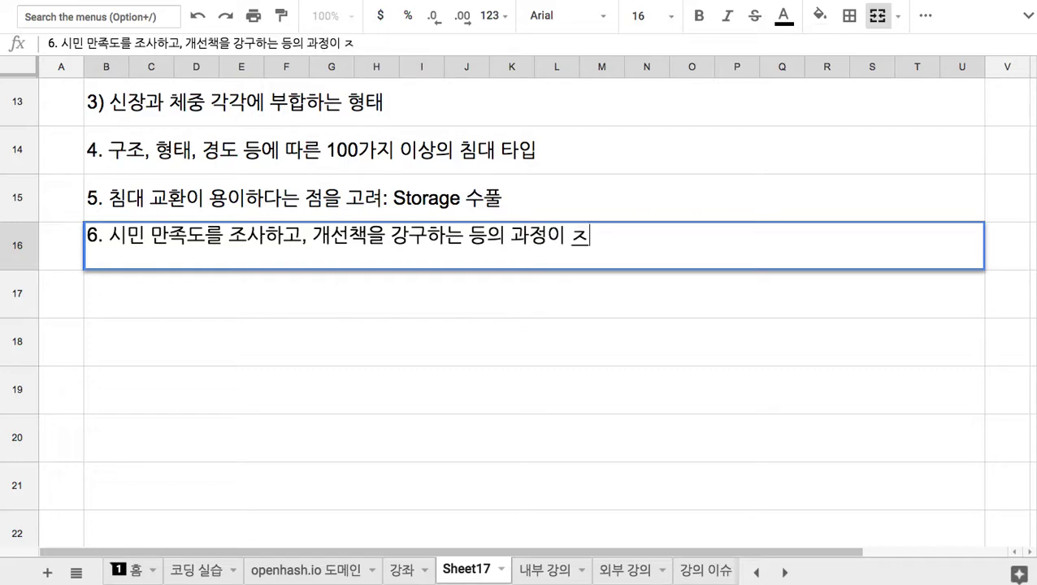
text(될 )
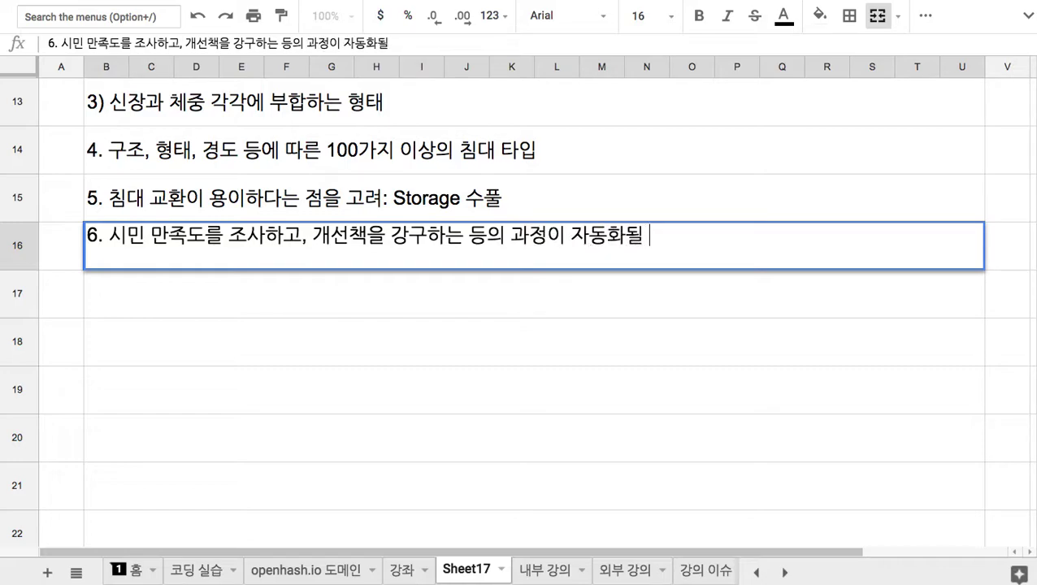
text(수 이ㅆ도록 ㅅ)
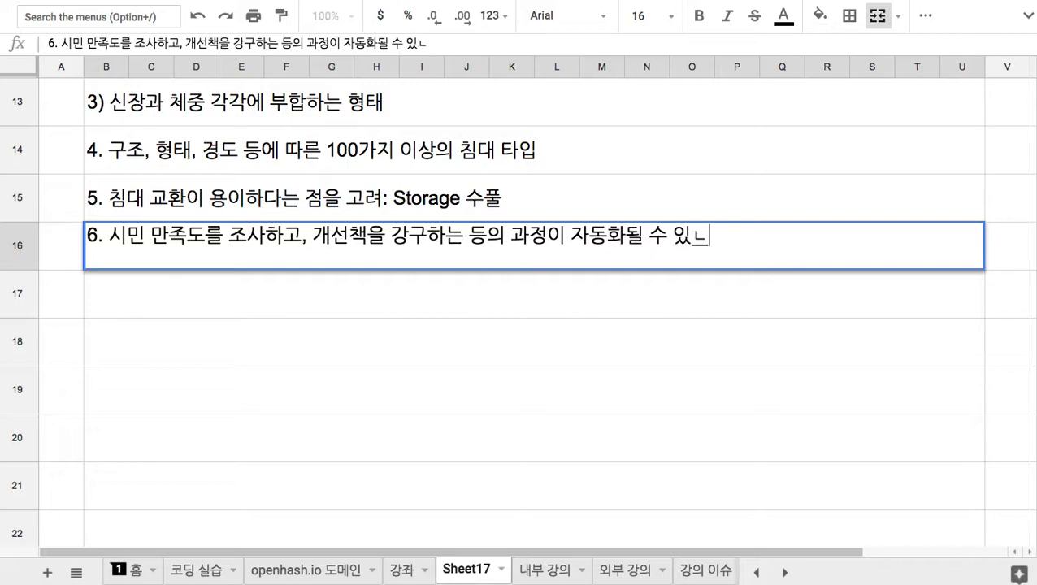
text(ㅣ스템을 구성)
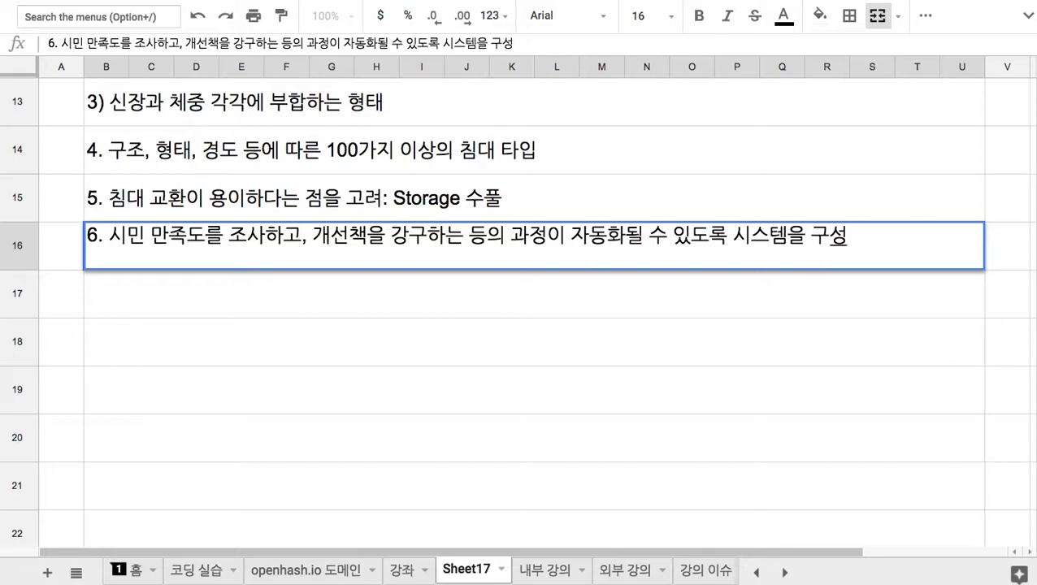
text((코딩)
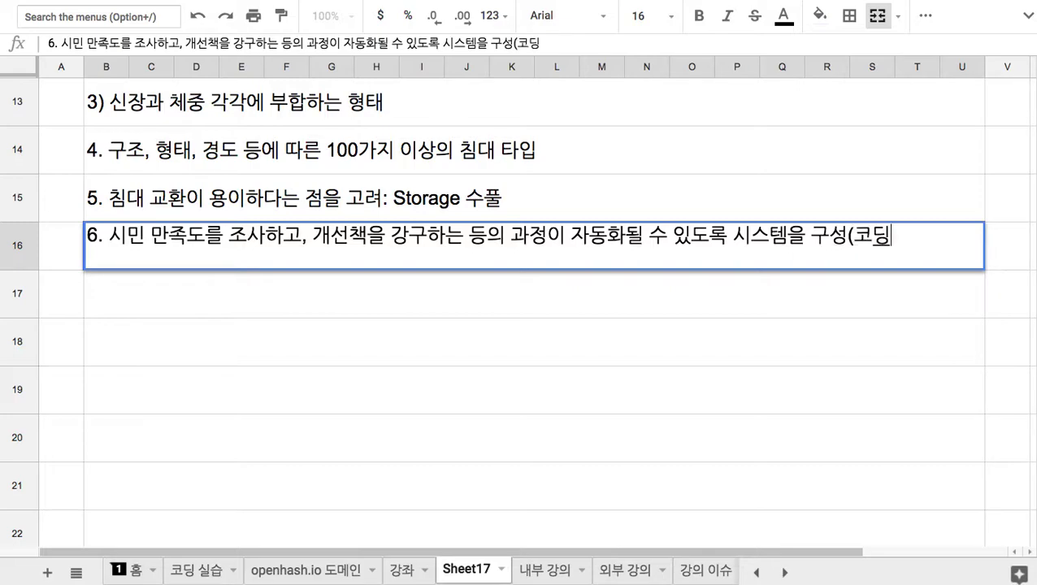
text())
key(Return)
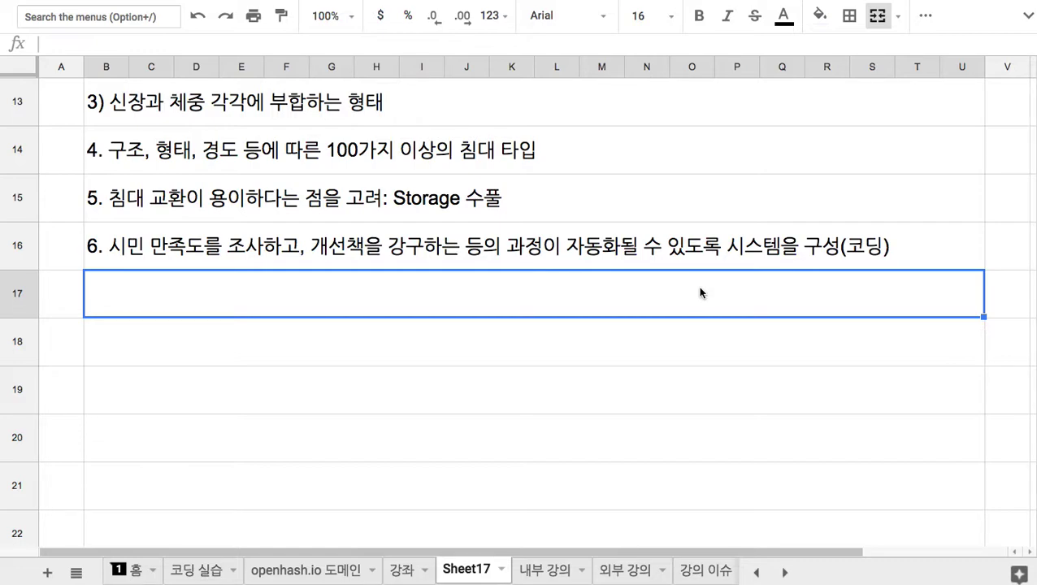
Write "7. 교육도시 침대 생산 및 관리 시스템" as the seventh outline point in row 17.
text(7/)
key(BackSpace)
text(. 침)
key(BackSpace)
key(BackSpace)
key(BackSpace)
text(교육도시 침)
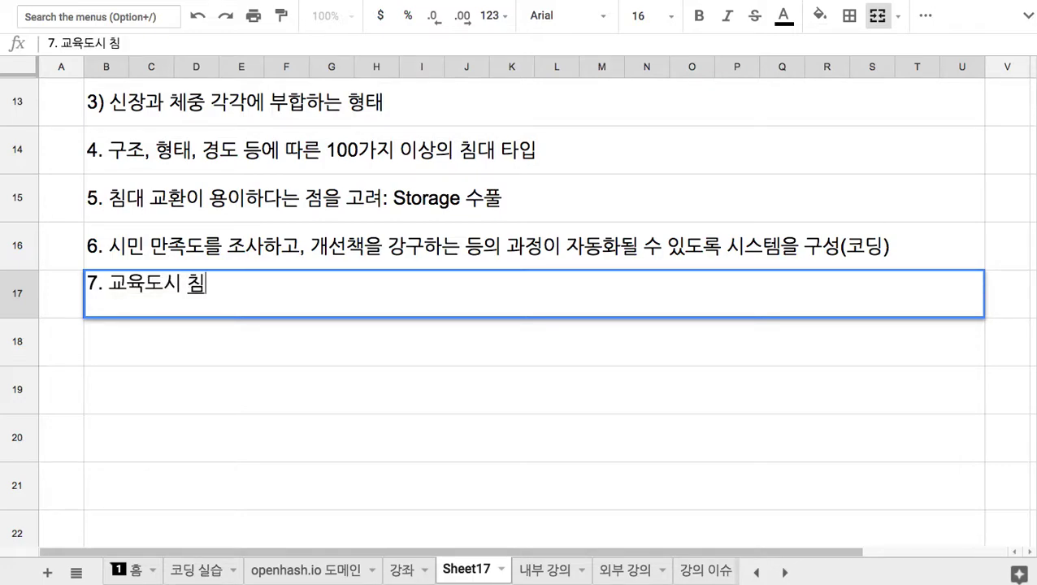
text(대 생)
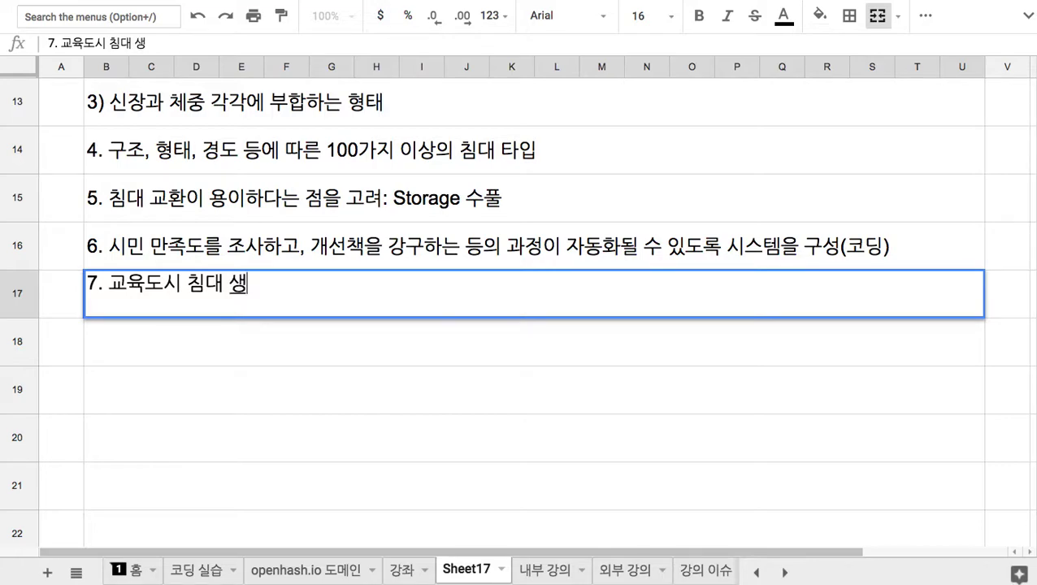
text(산 및 관리 시스템)
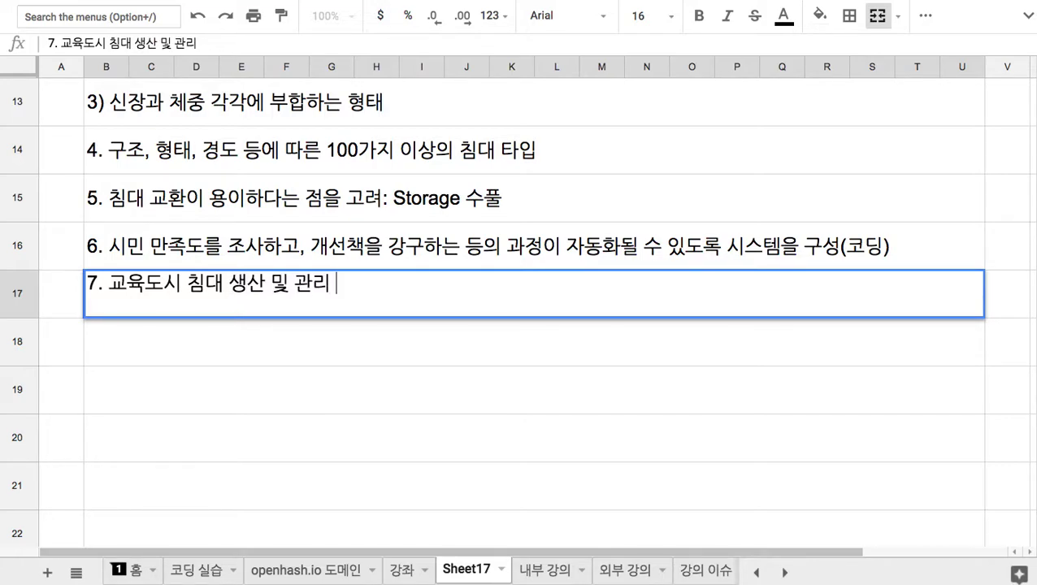